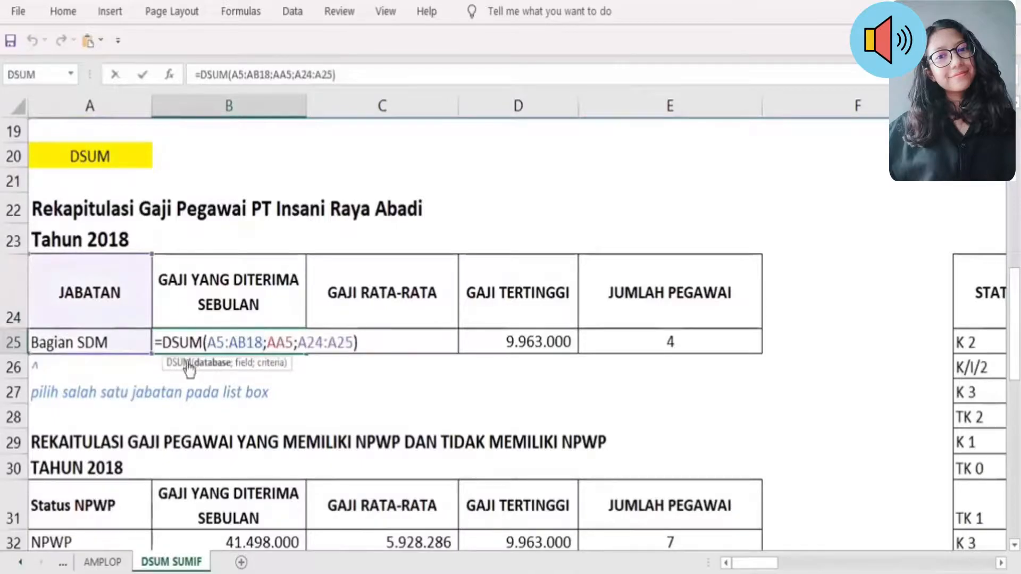
- Examine the database, field and criteria arguments of the DSUM formula in cell B25 and keep the formula as it is
left_click(205, 341)
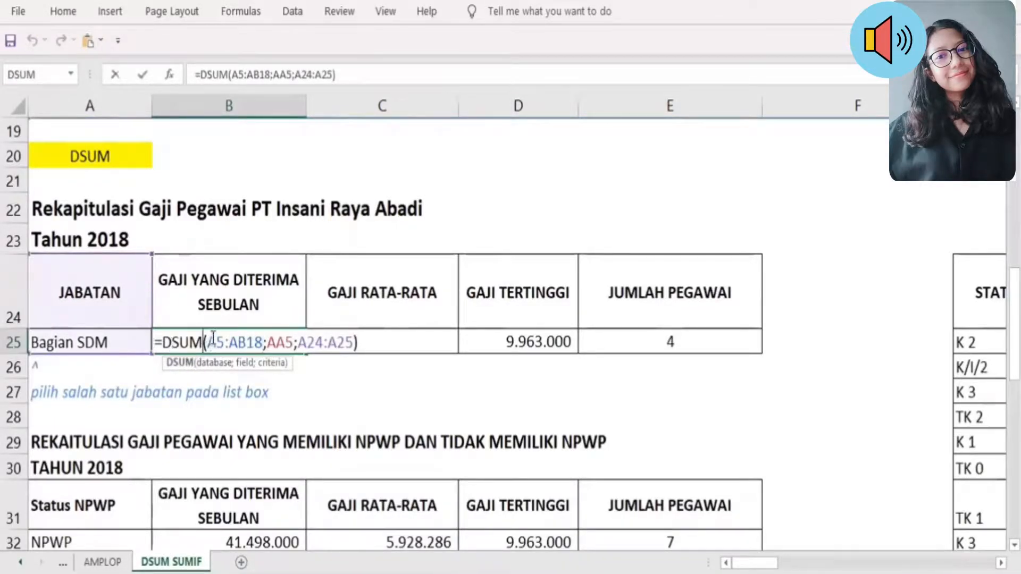
left_click_drag(214, 338, 262, 335)
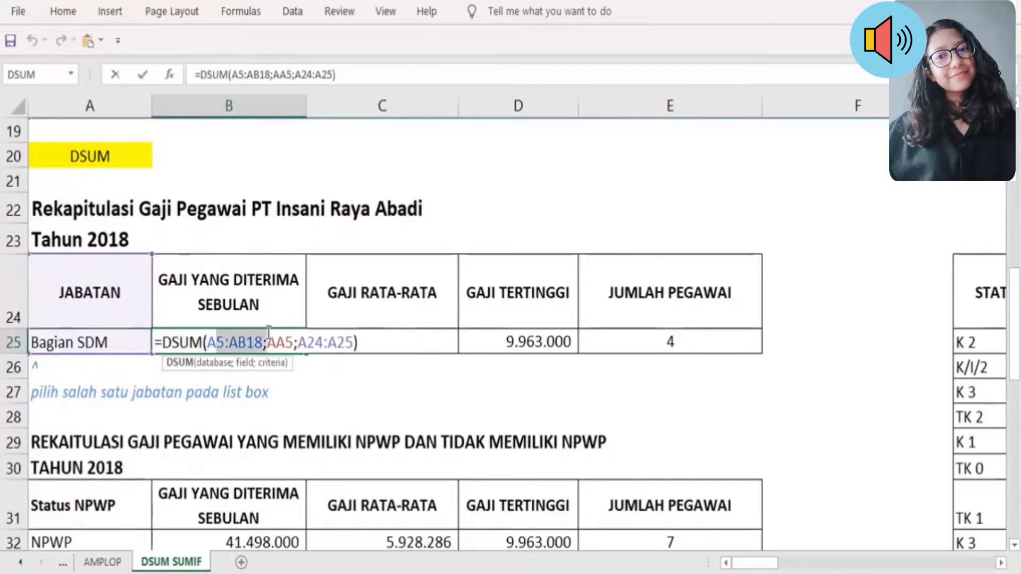
left_click(266, 334)
left_click(203, 338)
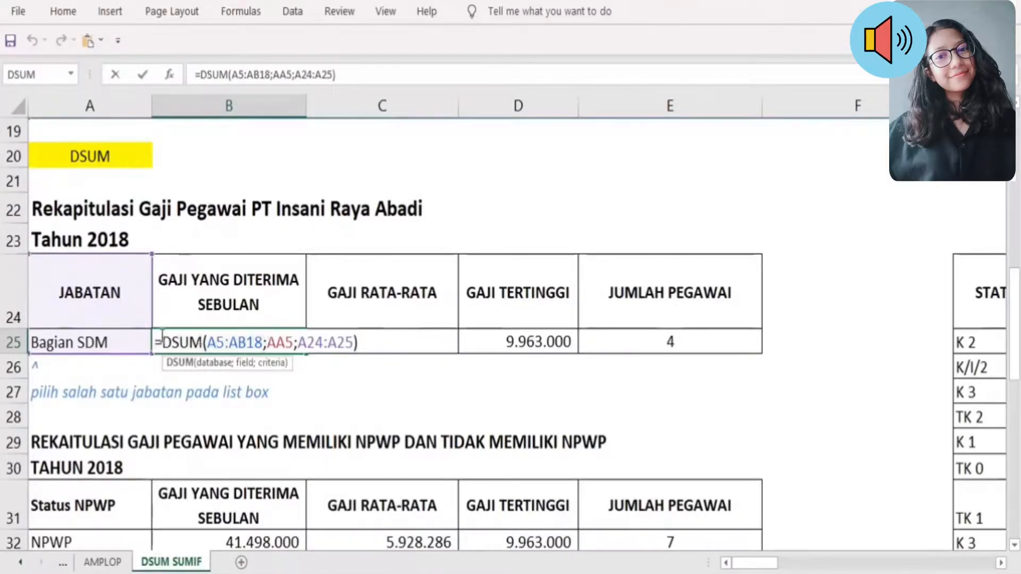
left_click(163, 339)
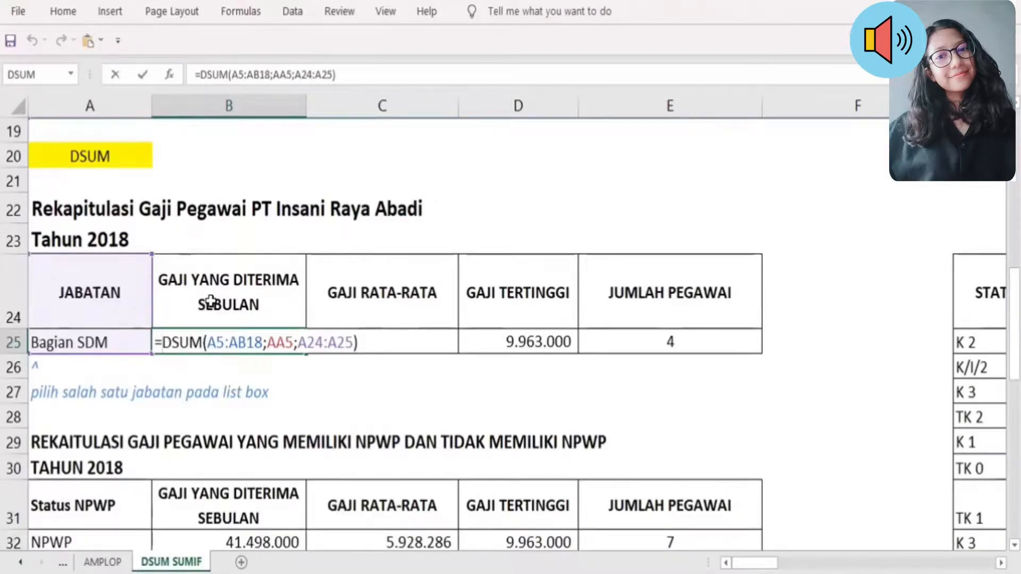
left_click(223, 341)
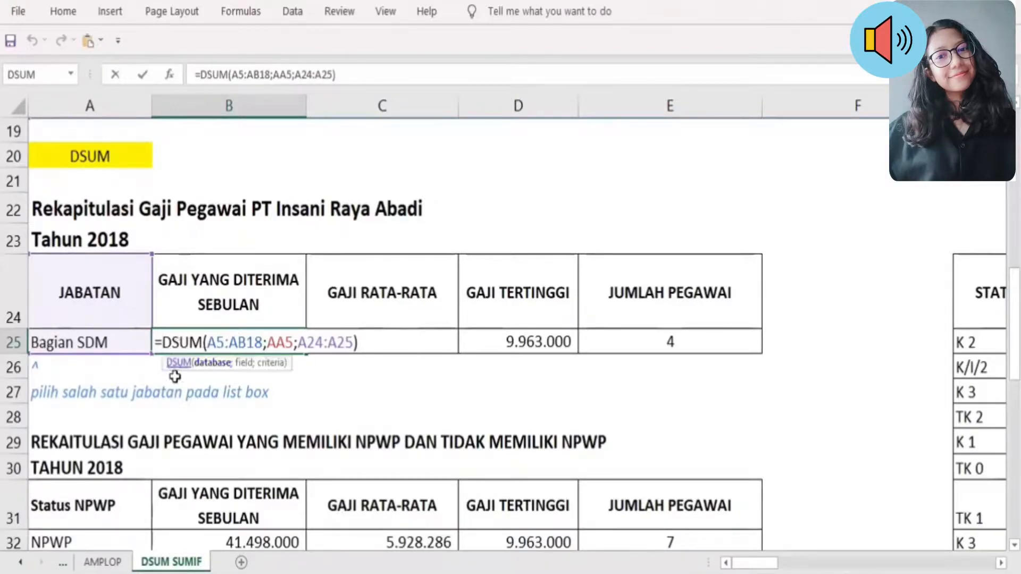
left_click(174, 342)
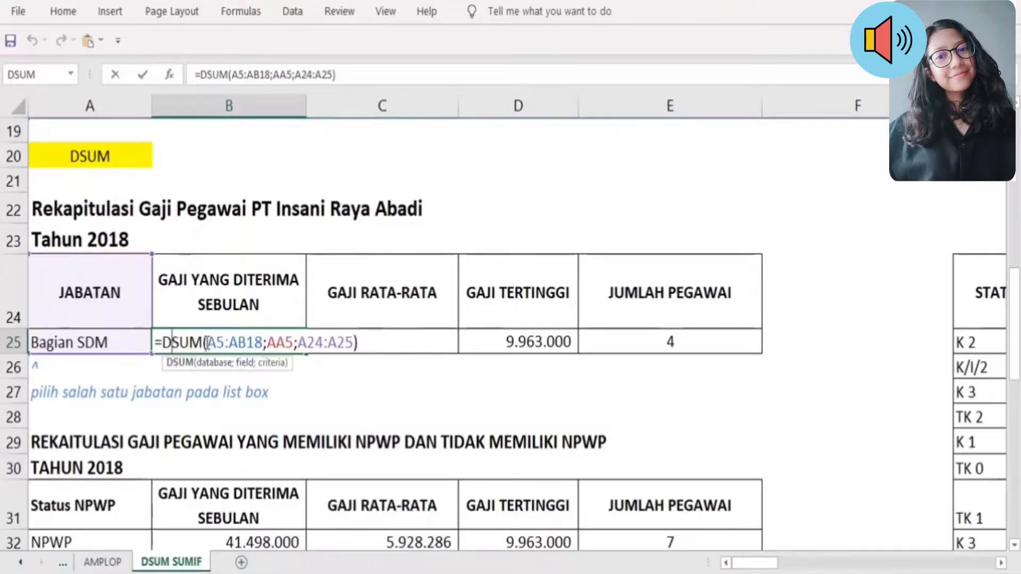
left_click_drag(208, 341, 354, 346)
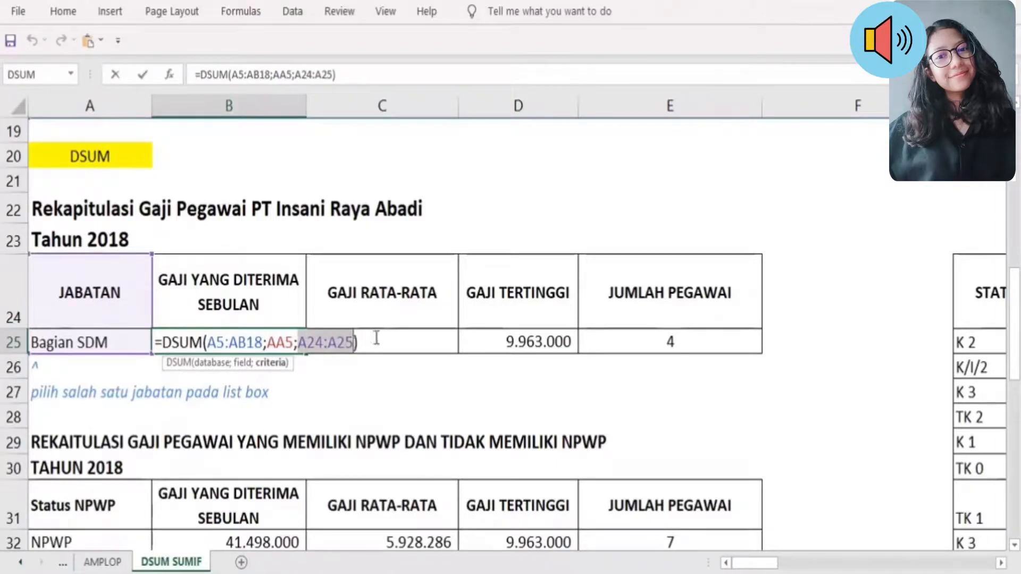
left_click(364, 344)
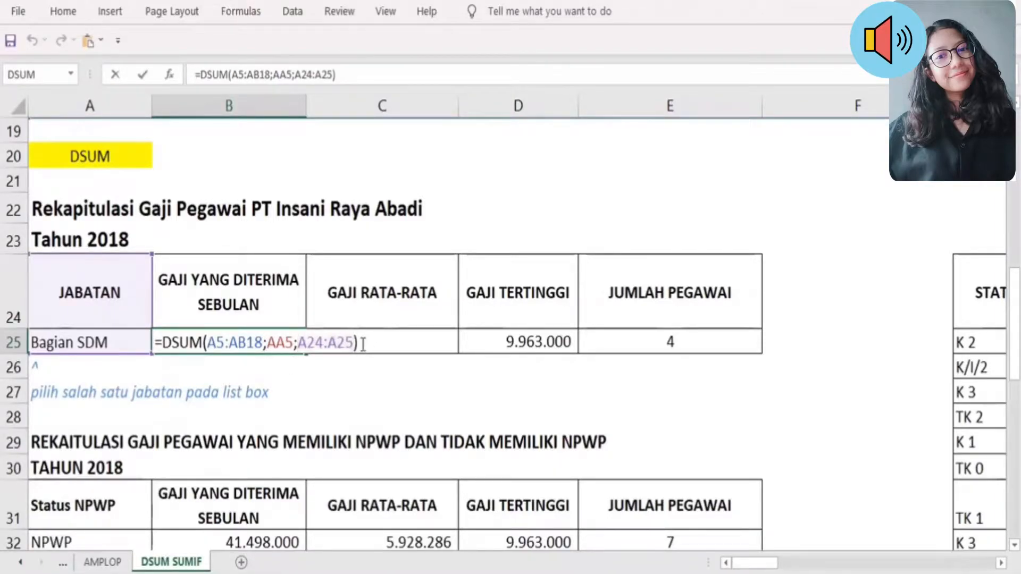
key("Return")
- Reselect the employee salary table A5:AB18 as the database argument of the DSUM formula in B25
left_click(236, 343)
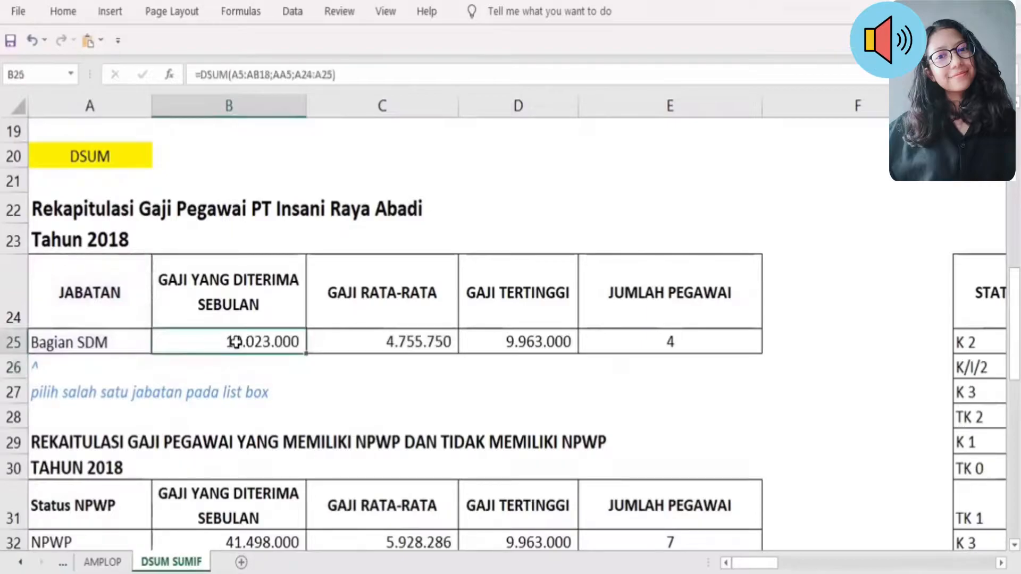
key("F2")
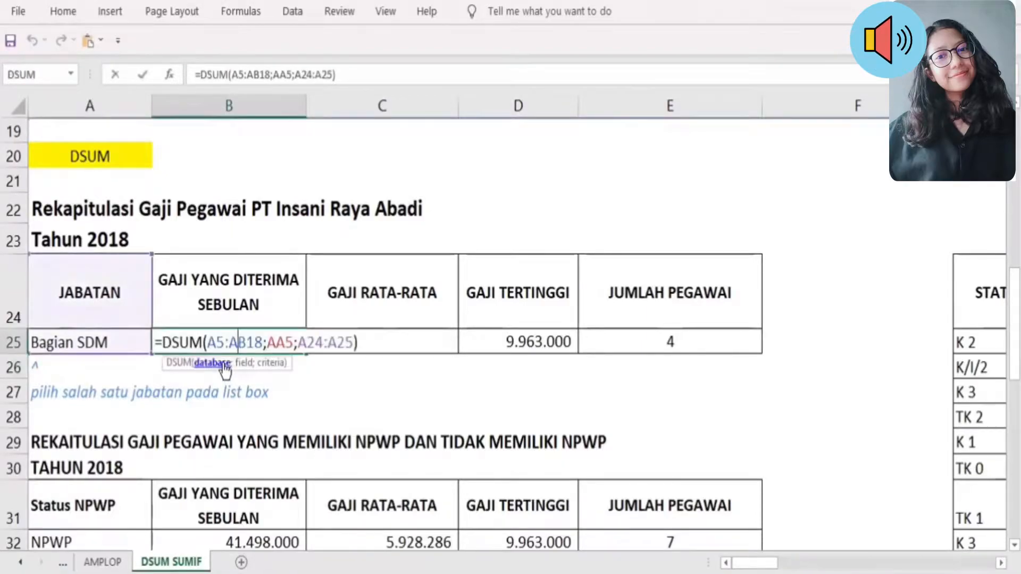
left_click_drag(216, 342, 266, 345)
scroll(255, 342, "up", 6)
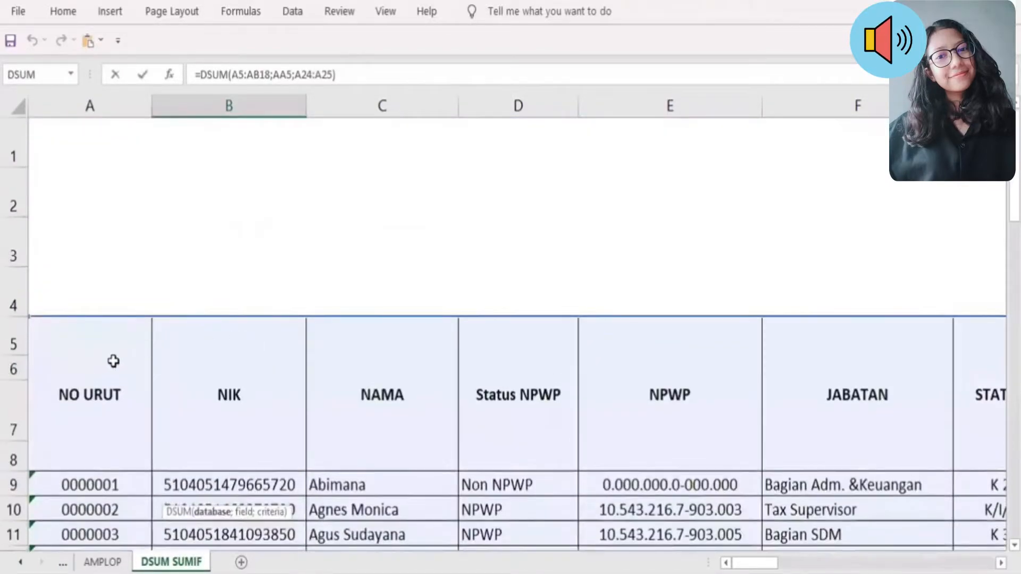
left_click(112, 360)
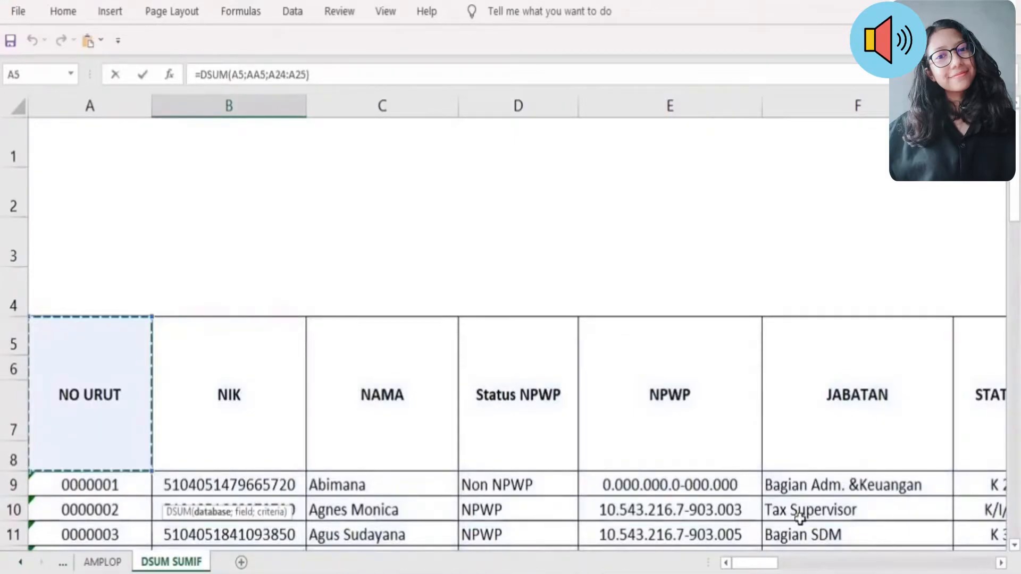
key("ctrl+shift+Right")
key("ctrl+shift+Down")
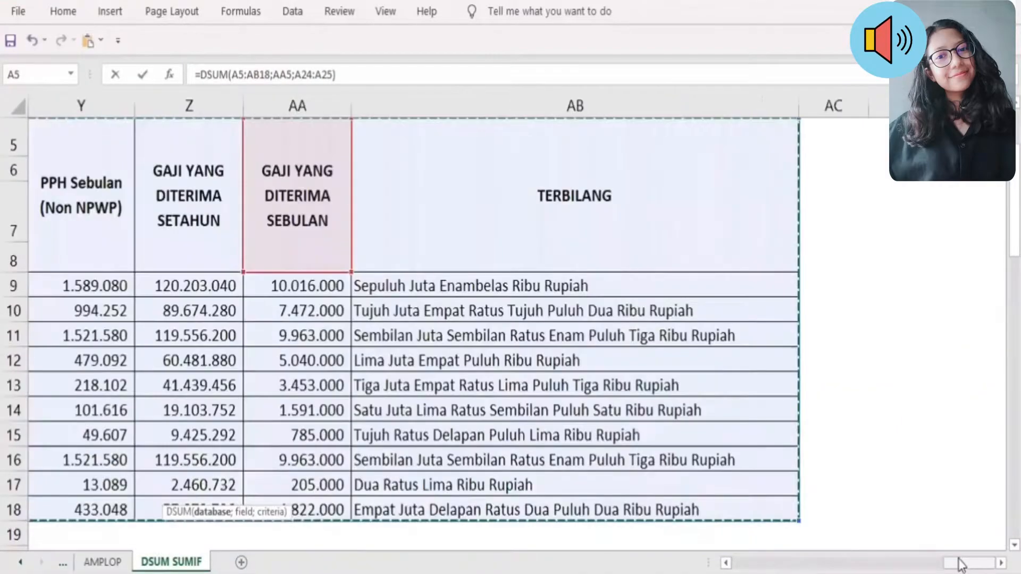
key("ctrl+BackSpace")
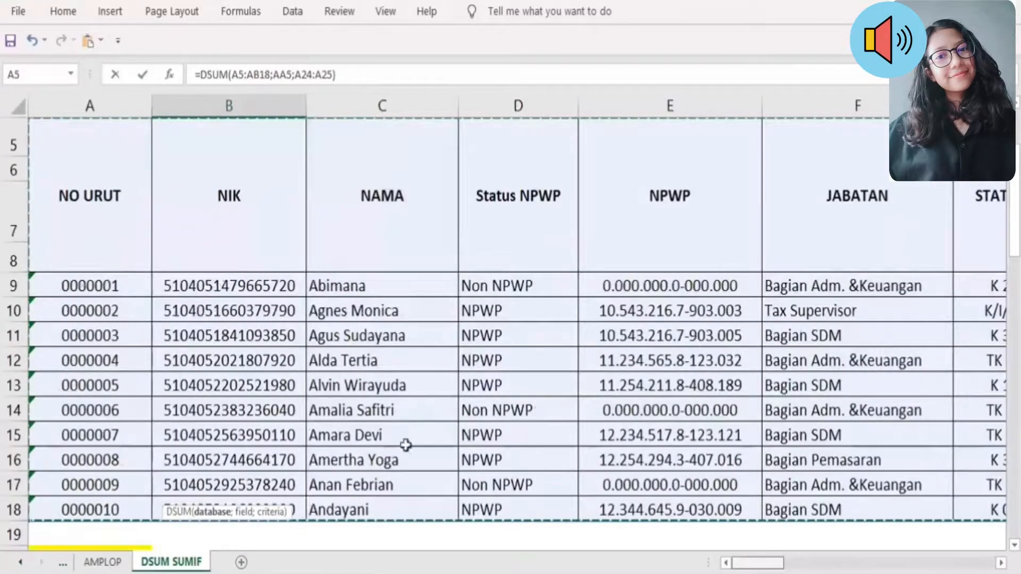
scroll(267, 342, "down", 7)
scroll(302, 289, "up", 1)
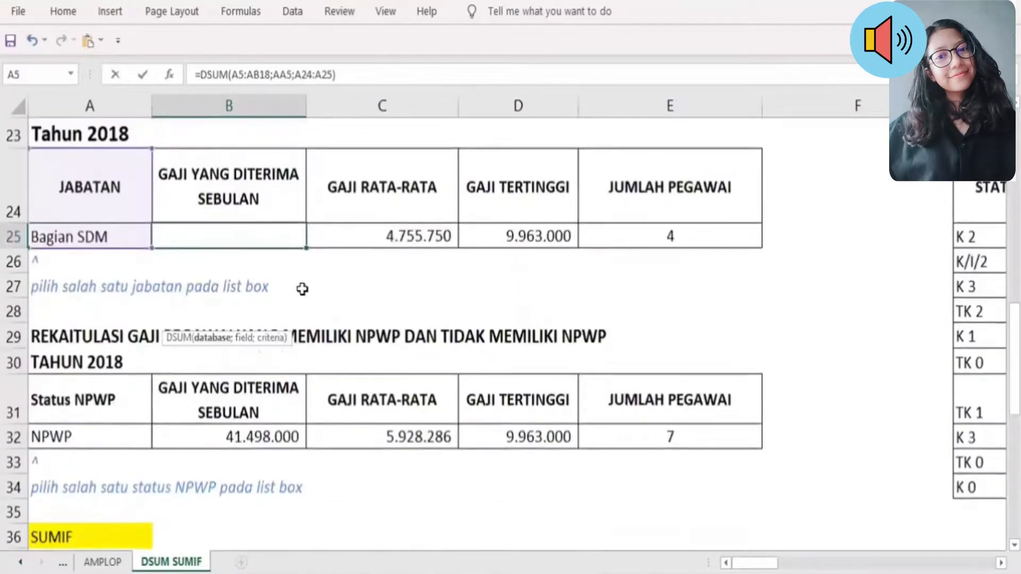
scroll(279, 321, "up", 1)
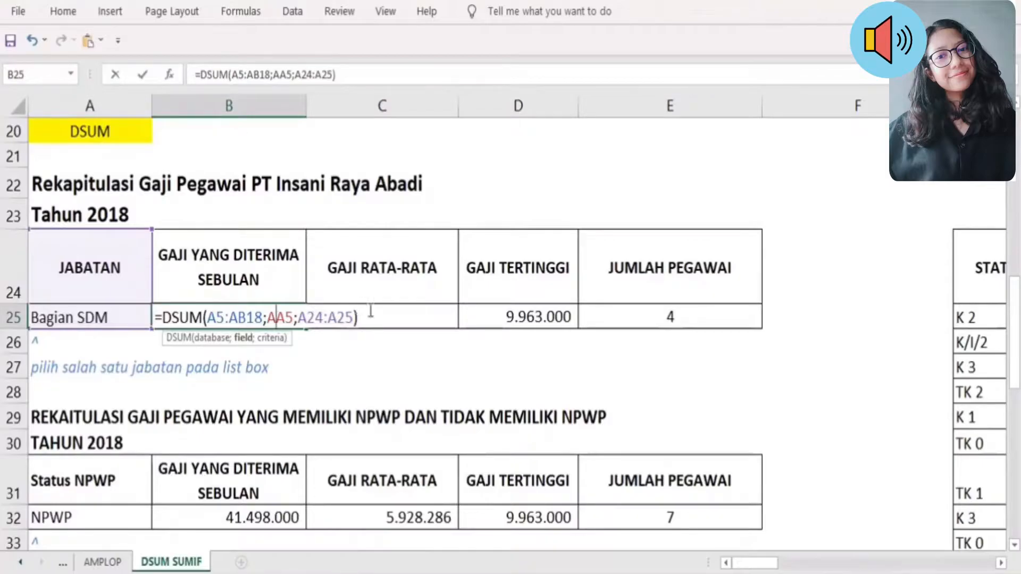
- Examine the field argument AA5, the GAJI YANG DITERIMA SEBULAN heading in the employee salary table
scroll(775, 531, "up", 2)
scroll(482, 460, "up", 2)
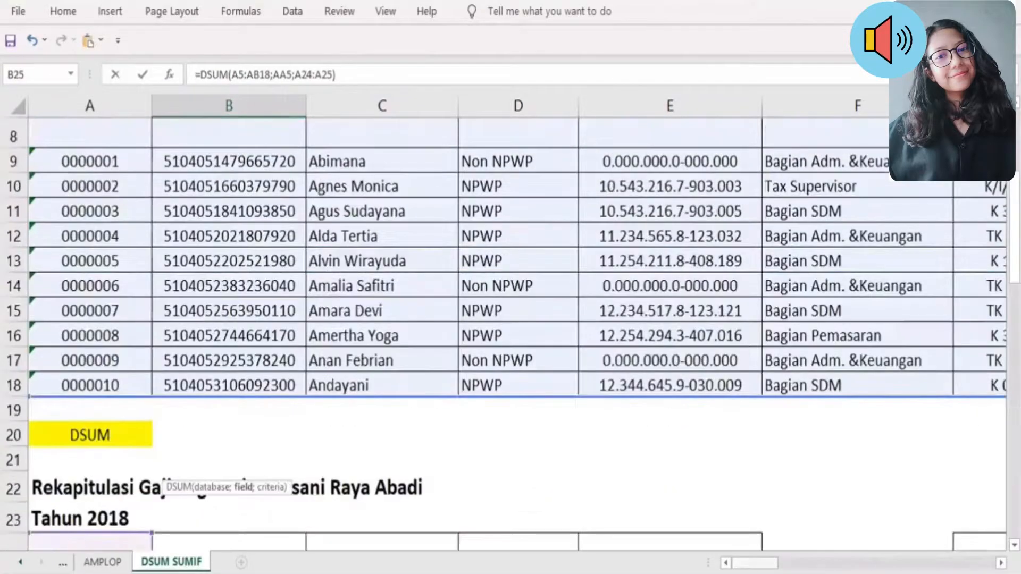
scroll(383, 442, "down", 3)
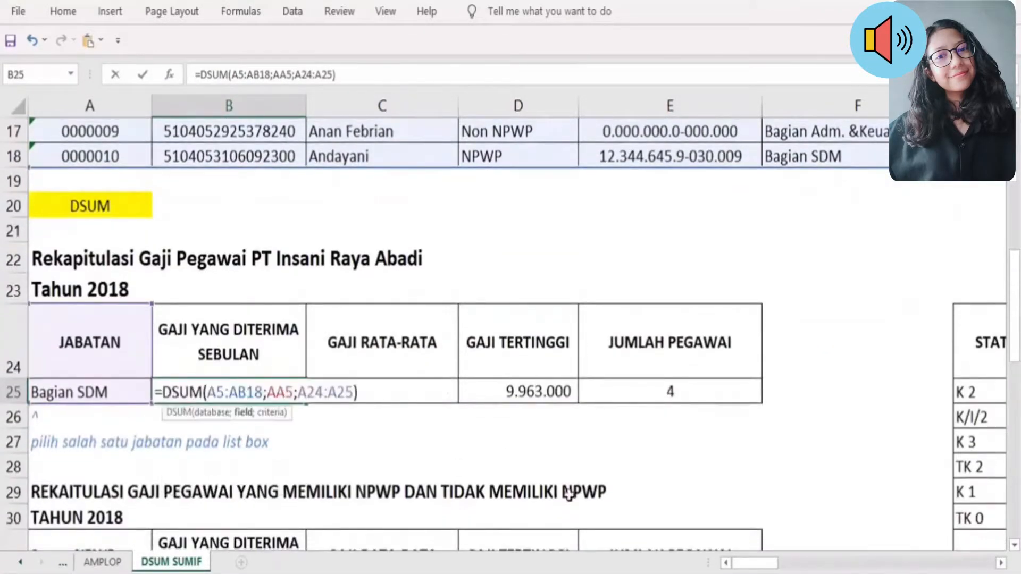
scroll(780, 512, "up", 4)
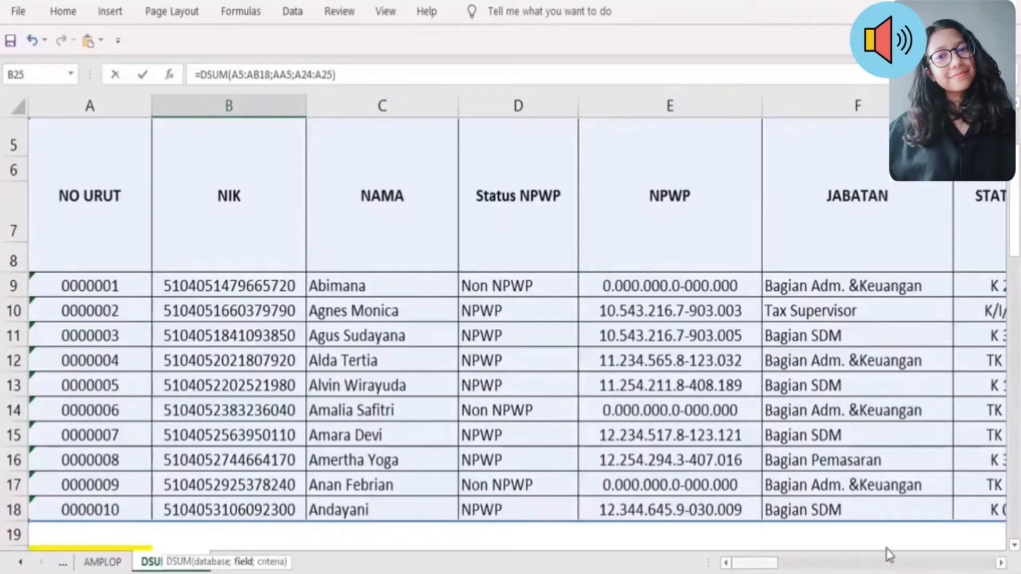
scroll(889, 555, "right", 8)
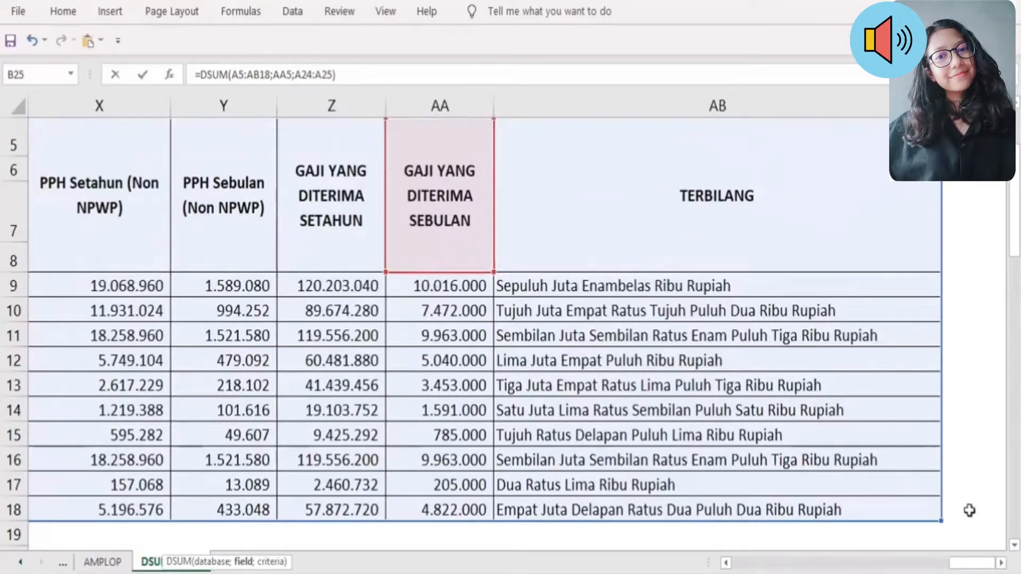
left_click_drag(973, 562, 755, 563)
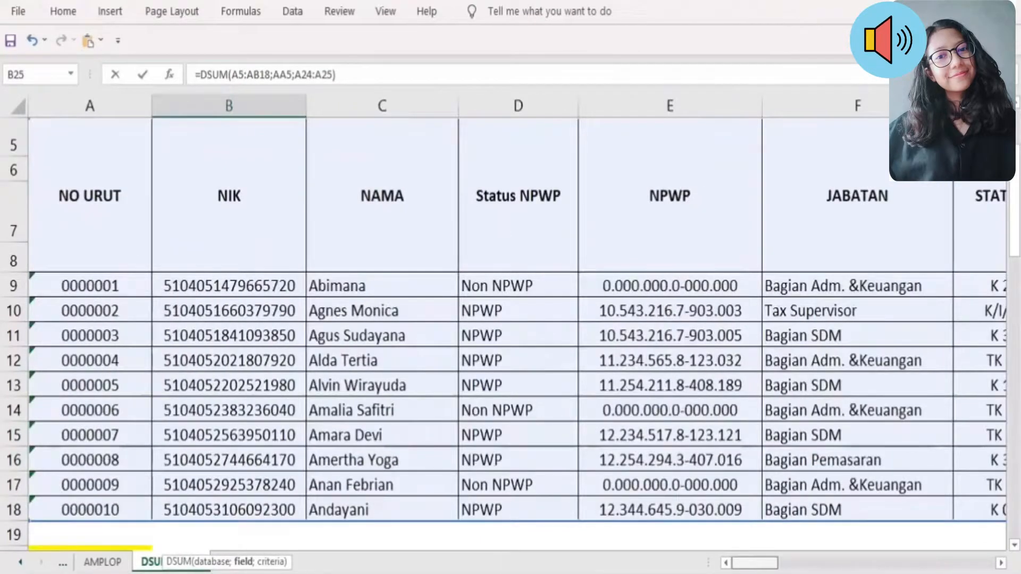
scroll(174, 461, "down", 2)
scroll(274, 350, "down", 3)
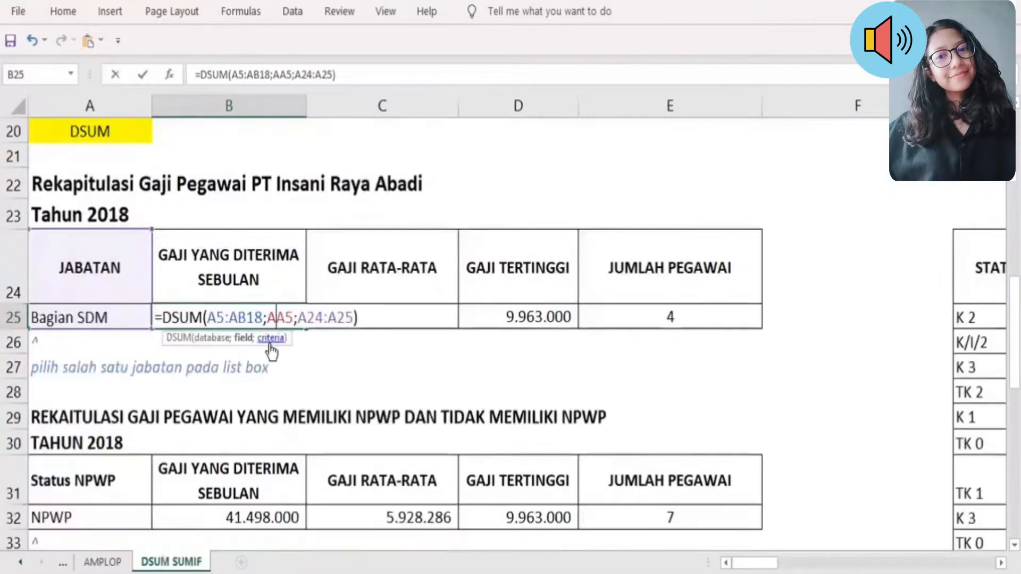
- Reselect the JABATAN heading and value, A24:A25, as the DSUM criteria in B25 and commit the formula
left_click(273, 338)
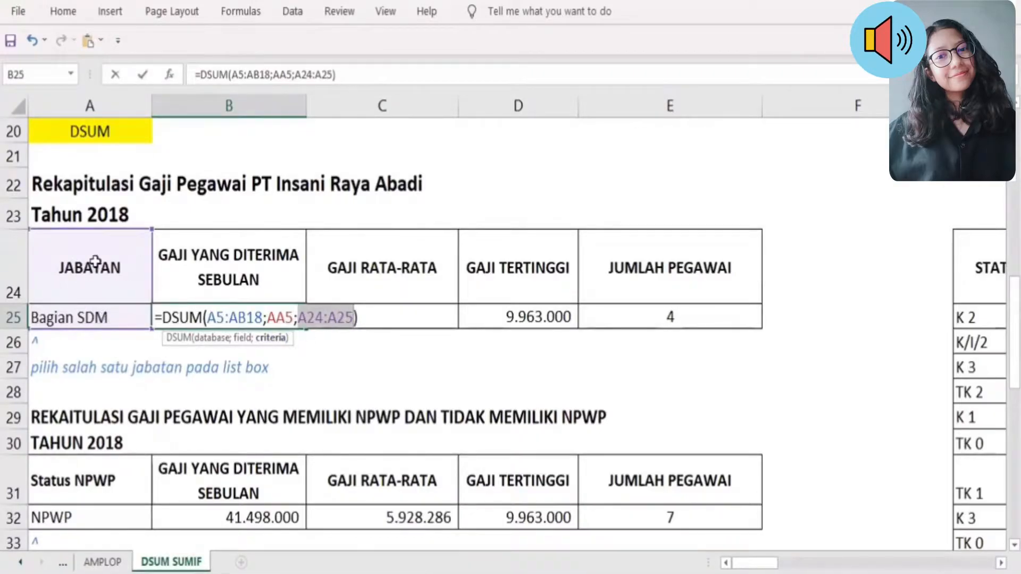
left_click(118, 263)
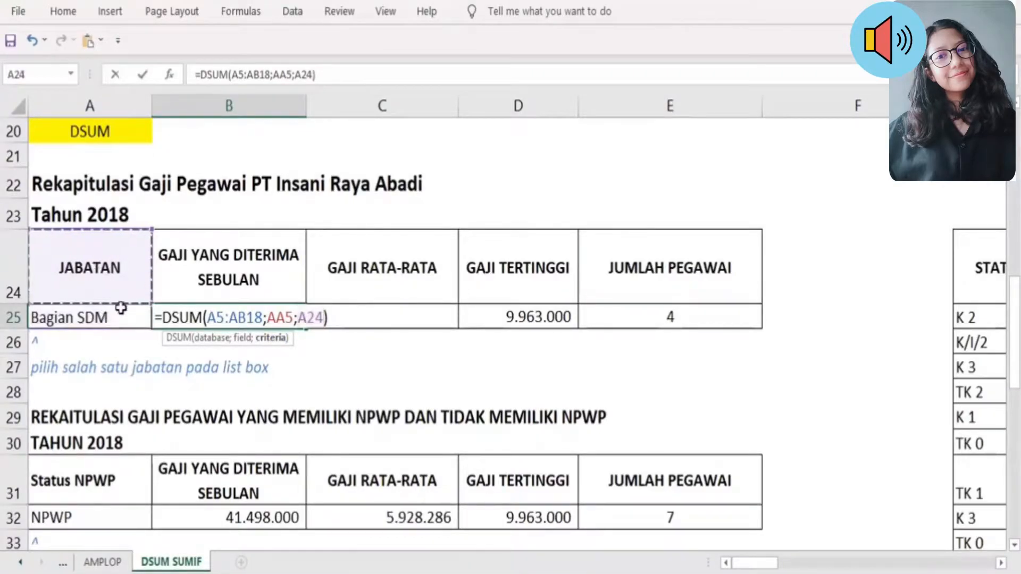
left_click(119, 316, "shift")
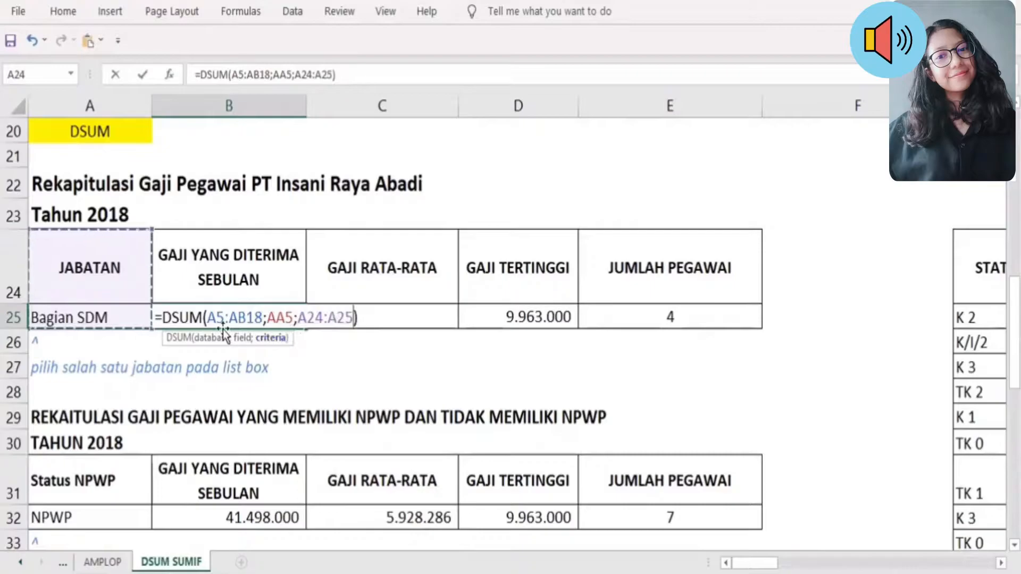
left_click(357, 319)
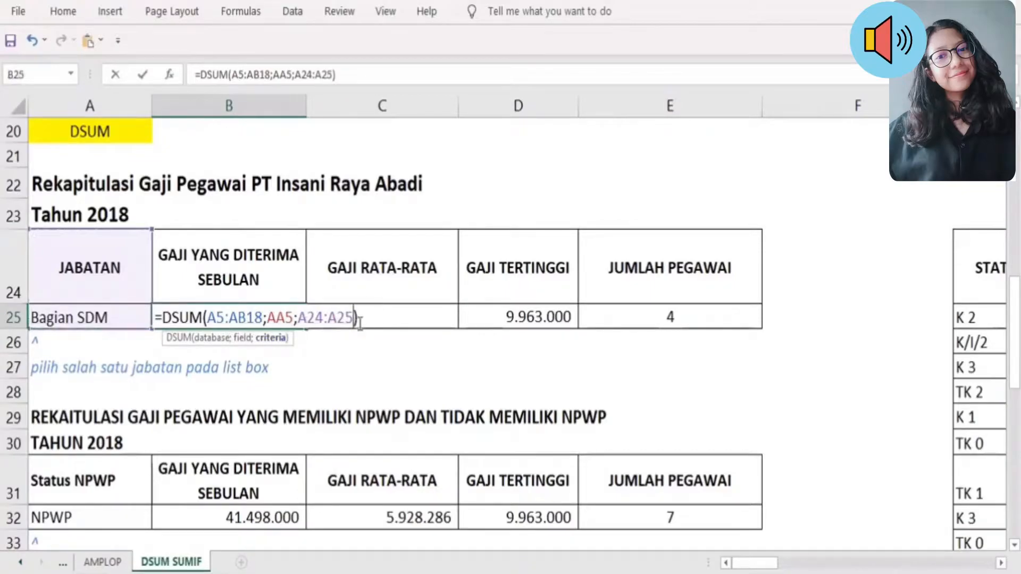
key("Return")
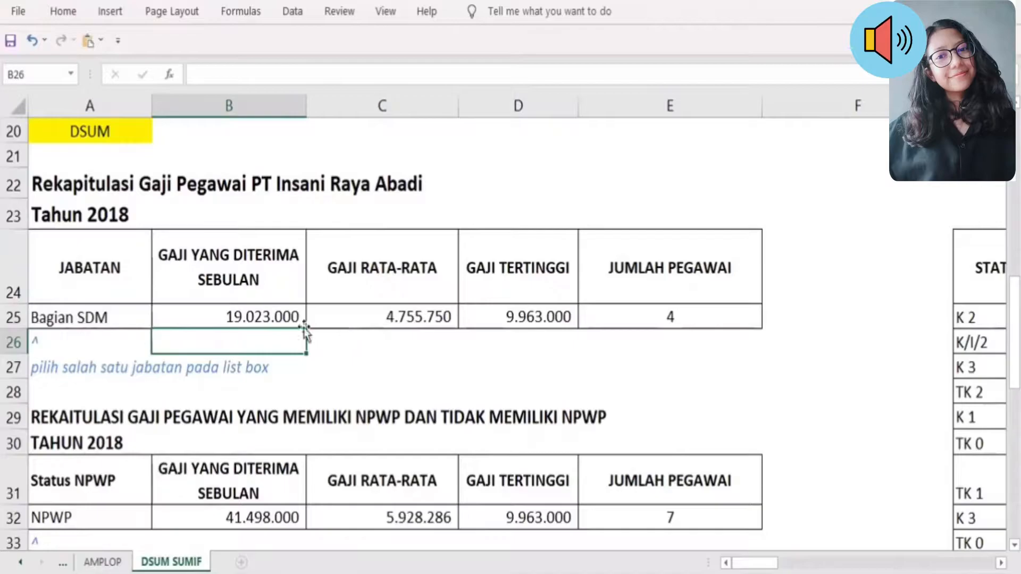
- Choose Bagian Adm. &Keuangan as the JABATAN criterion in cell A25
left_click(261, 317)
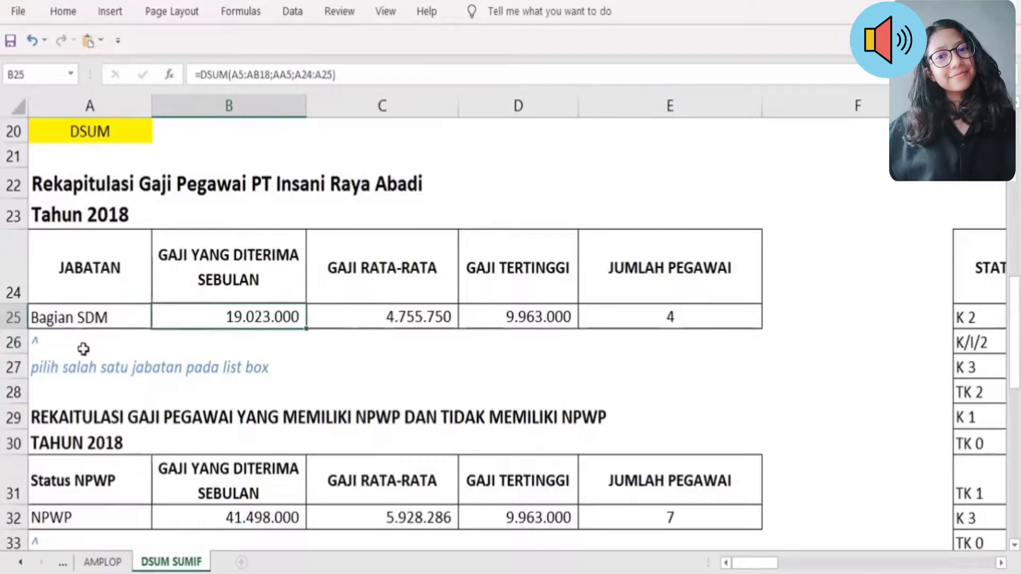
left_click(133, 316)
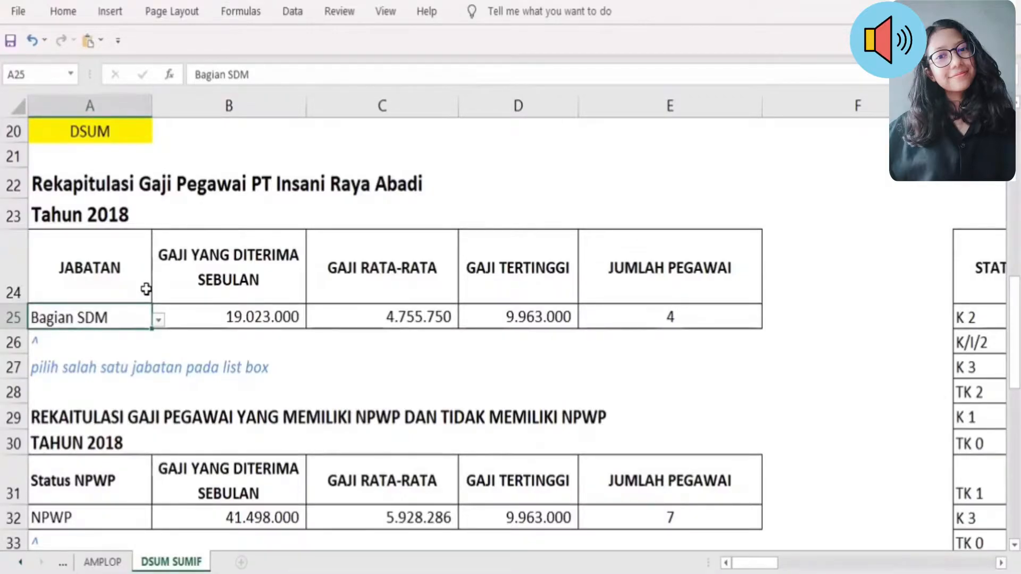
left_click(159, 319)
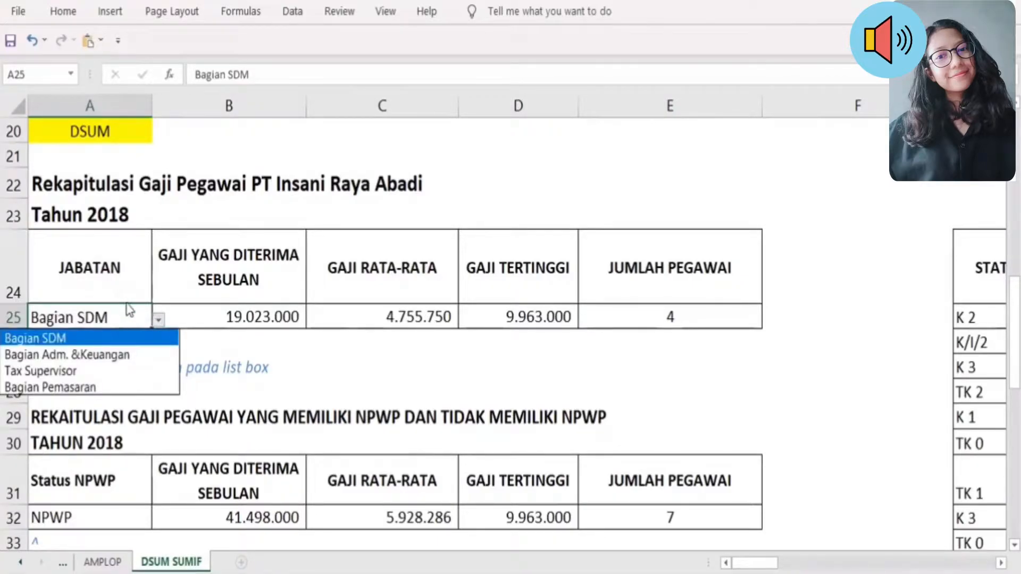
left_click(103, 355)
- Try Tax Supervisor as the JABATAN criterion in A25 and switch back to Bagian Adm. &Keuangan
left_click(159, 344)
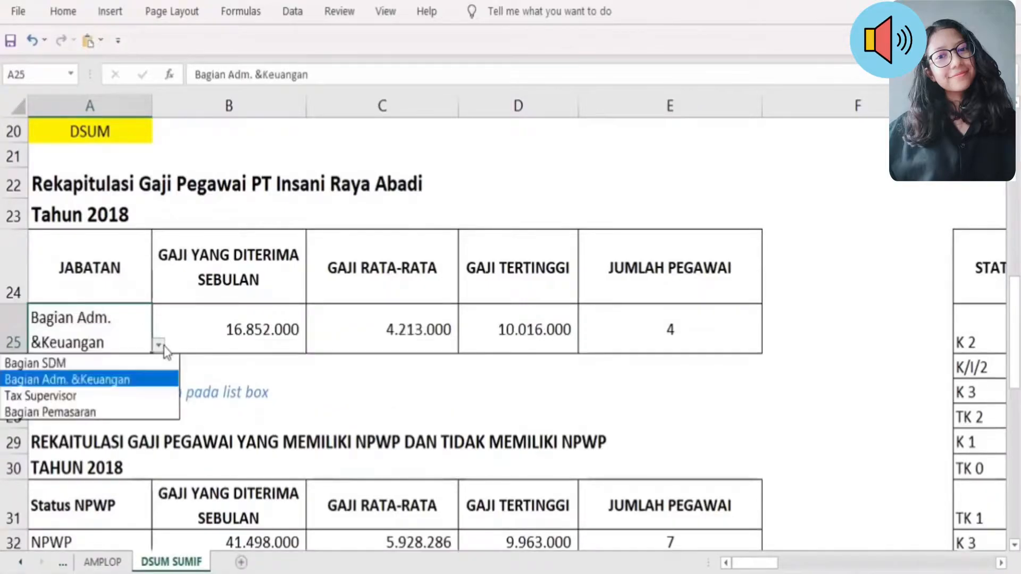
left_click(65, 396)
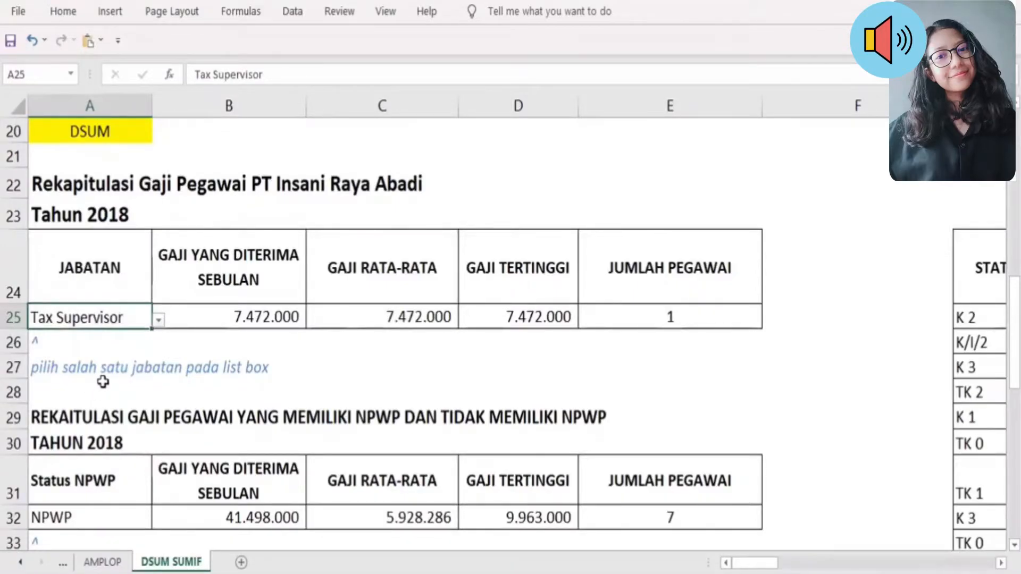
left_click(159, 320)
left_click(121, 365)
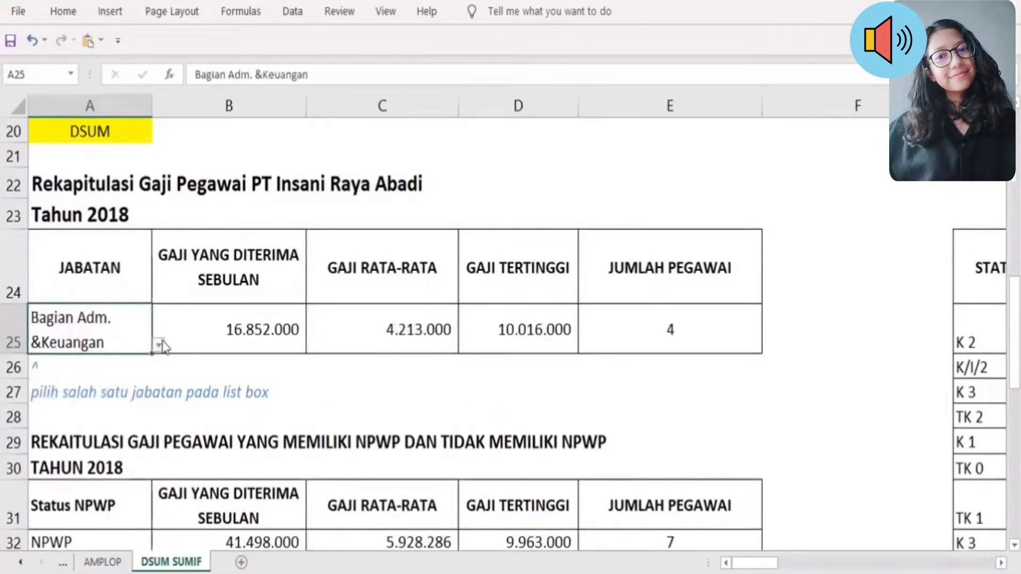
- Inspect the formulas for the monthly salary total in B25 and the average salary in C25
left_click(215, 333)
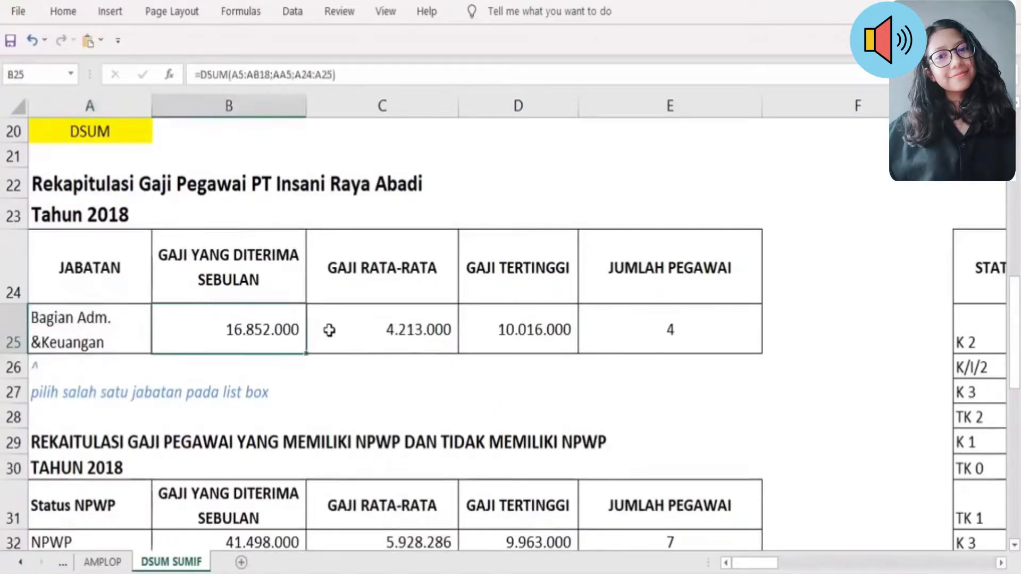
left_click(356, 329)
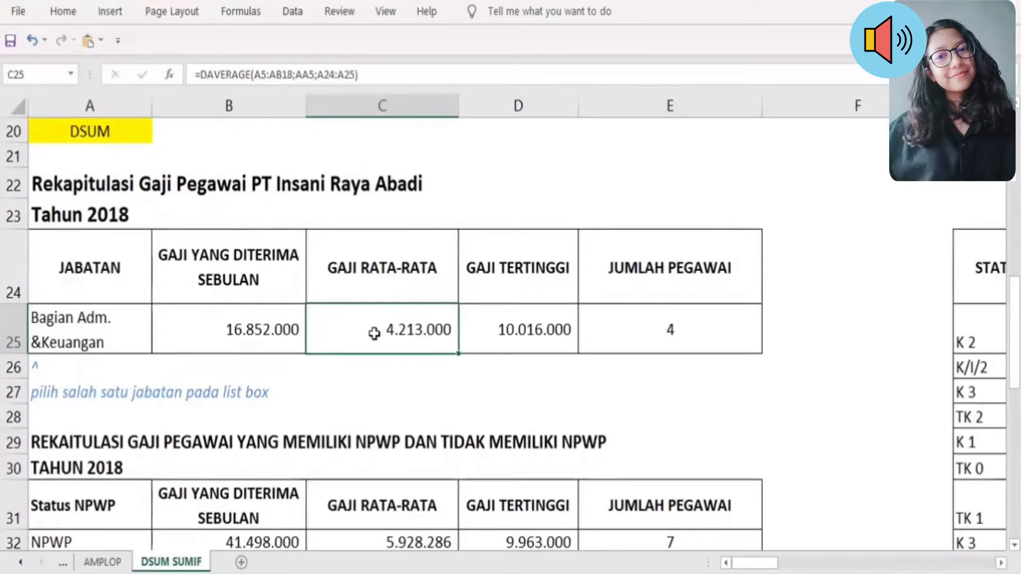
- Inspect the DMAX formula for the highest salary in D25 and the DCOUNT formula for the employee count in E25
left_click(494, 335)
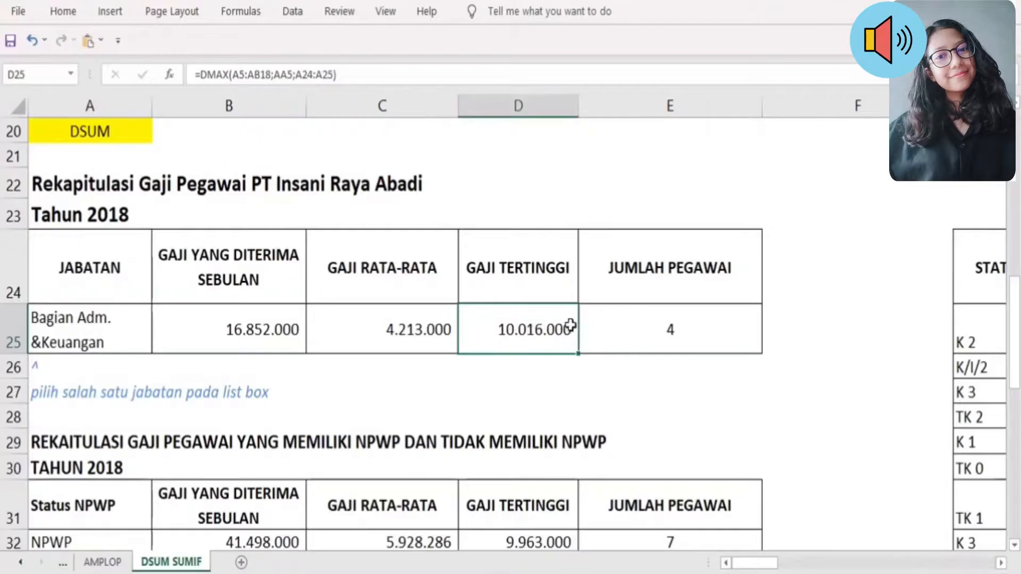
left_click(624, 327)
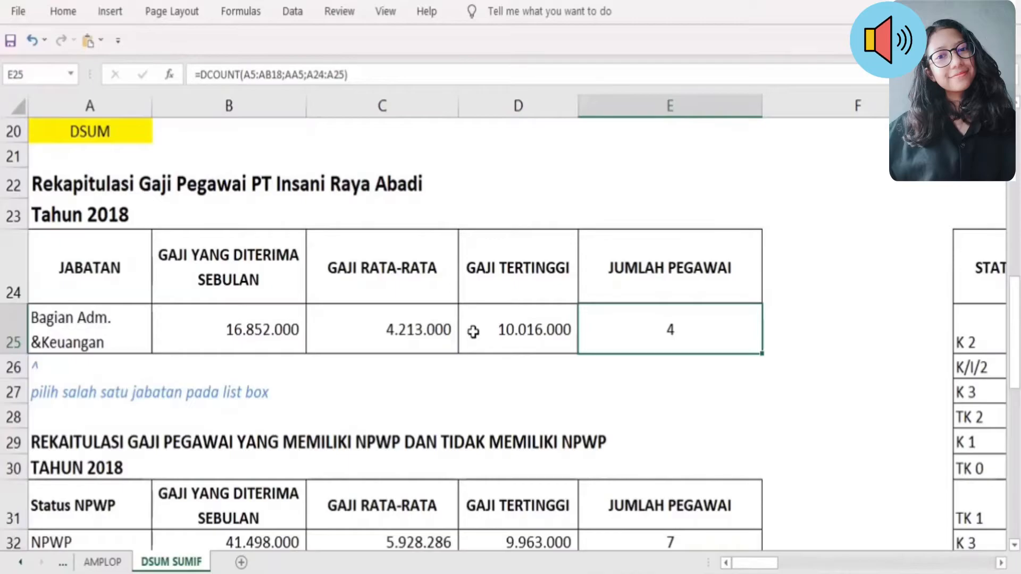
left_click(460, 356)
left_click(338, 342)
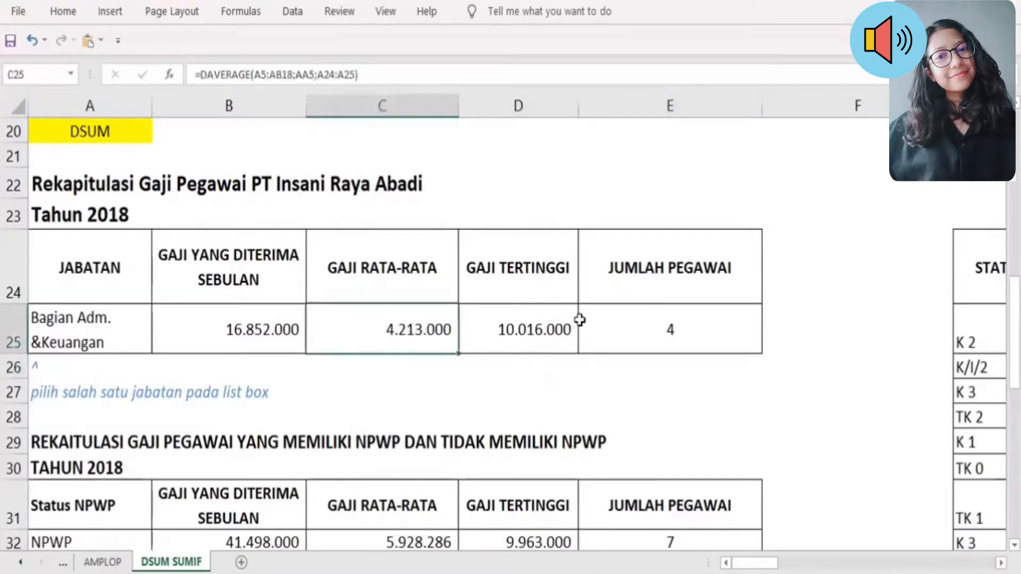
scroll(373, 348, "down", 1)
scroll(383, 353, "up", 1)
left_click(333, 363)
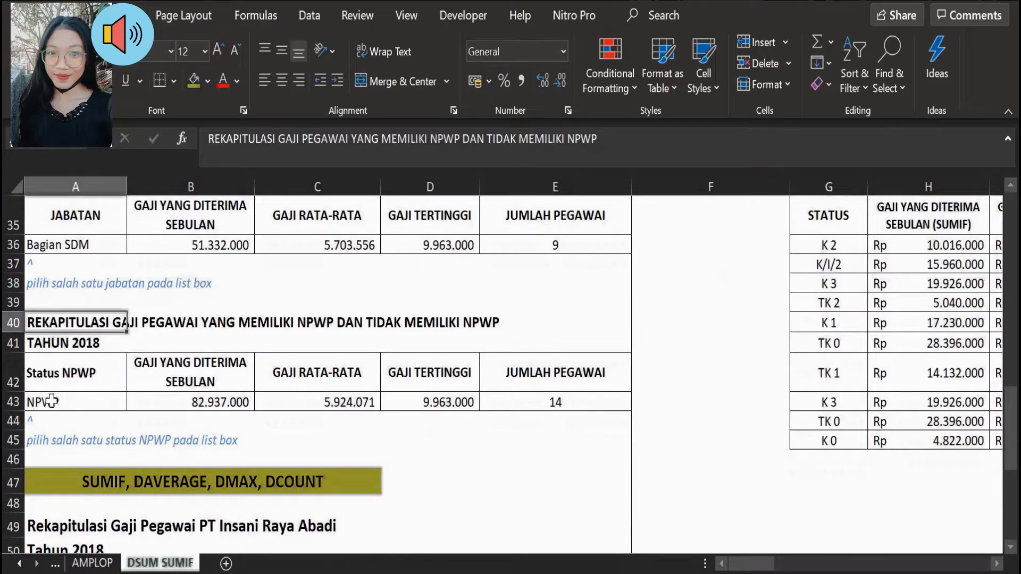
- Try Non NPWP as the Status NPWP criterion in A43 and switch back to NPWP
left_click(101, 376)
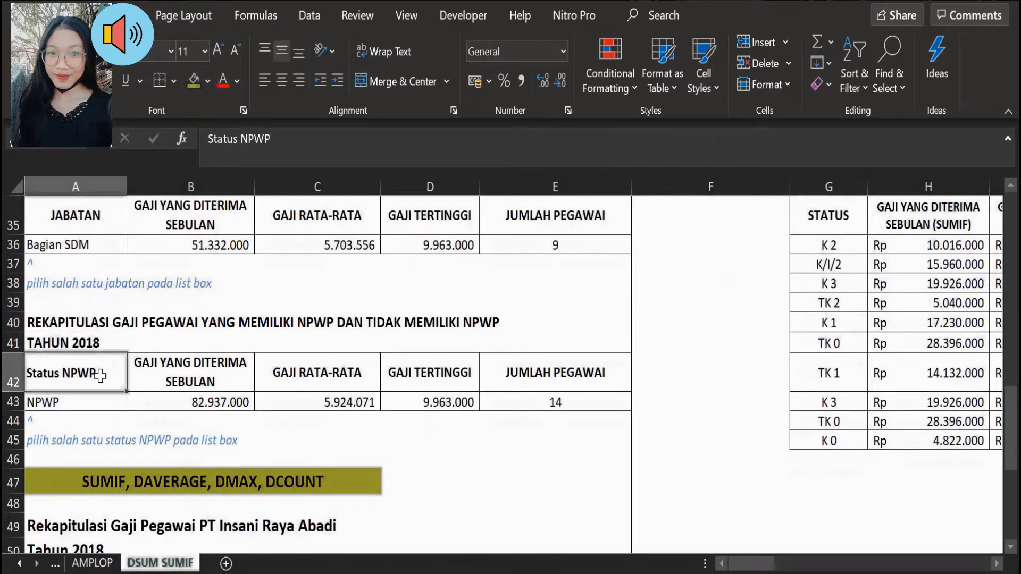
left_click(108, 404)
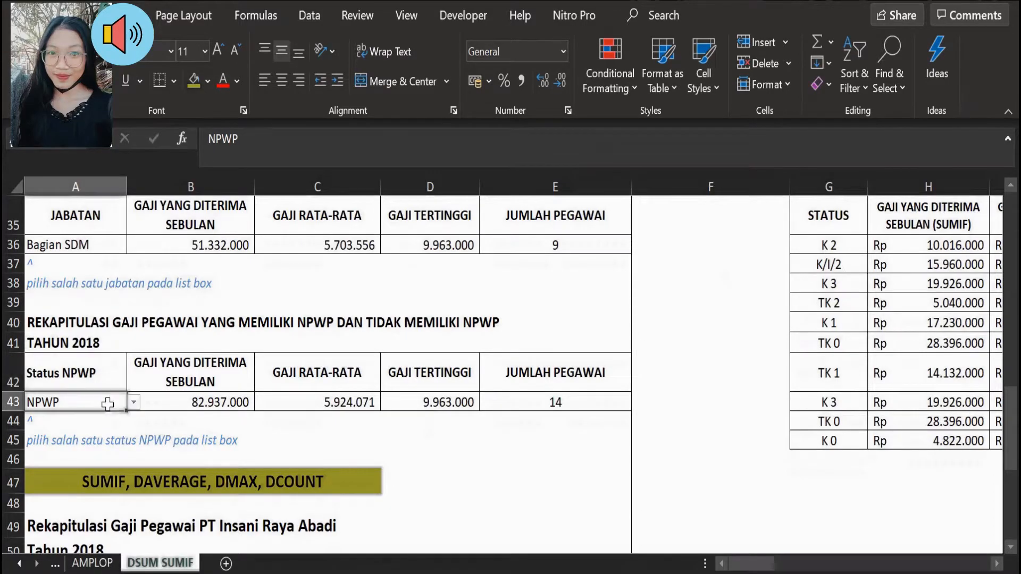
left_click(133, 404)
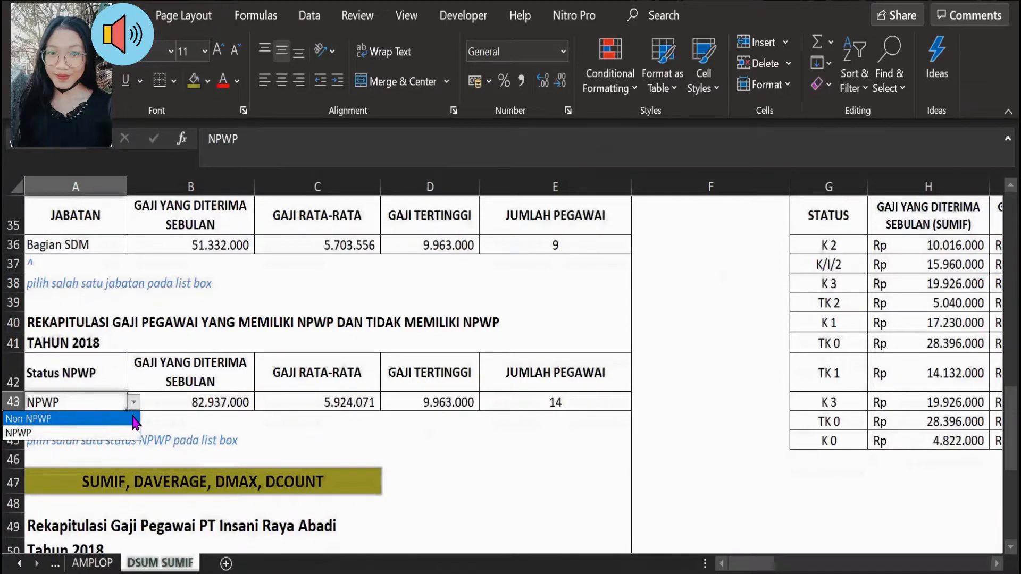
left_click(134, 419)
left_click(134, 404)
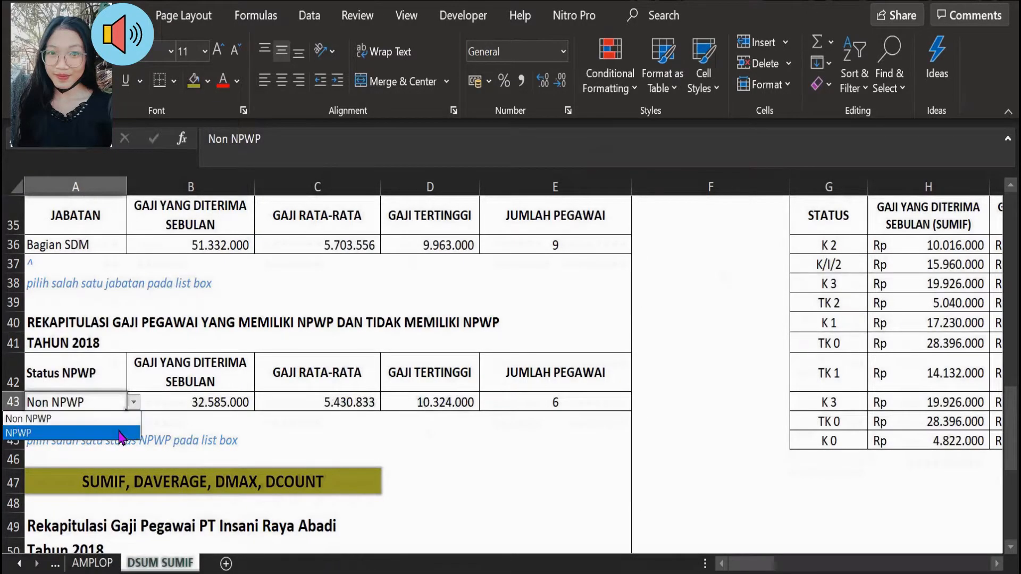
left_click(118, 433)
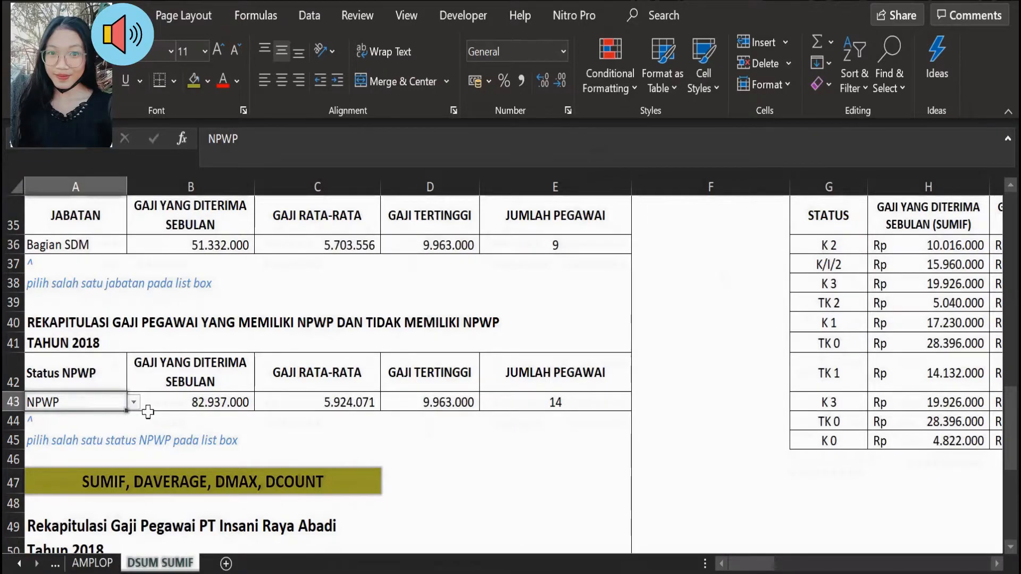
- Go through the salary and employee count results in B43:E43 and their NPWP criterion in A43
left_click(160, 403)
left_click(277, 398)
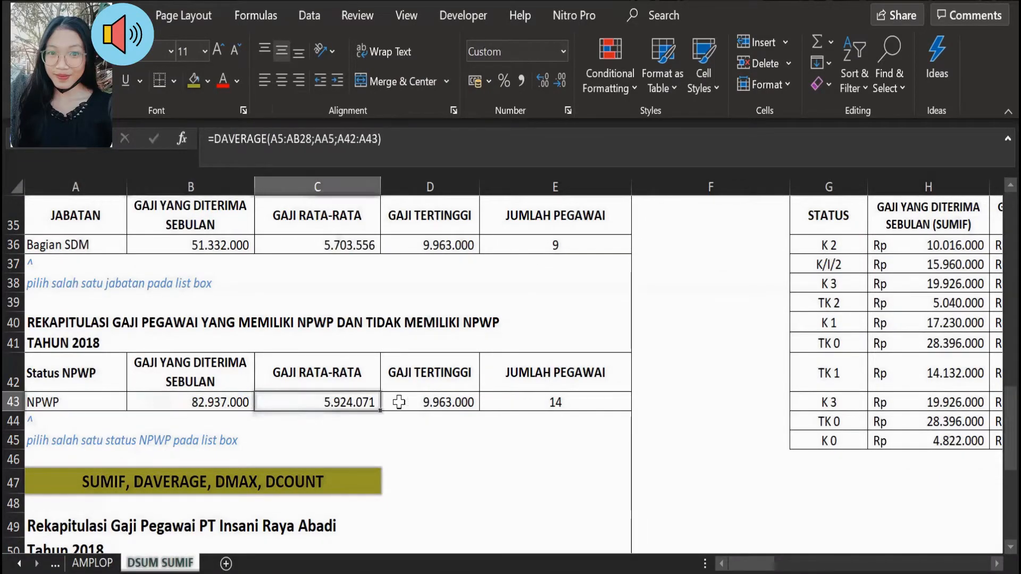
left_click(416, 400)
left_click(537, 399)
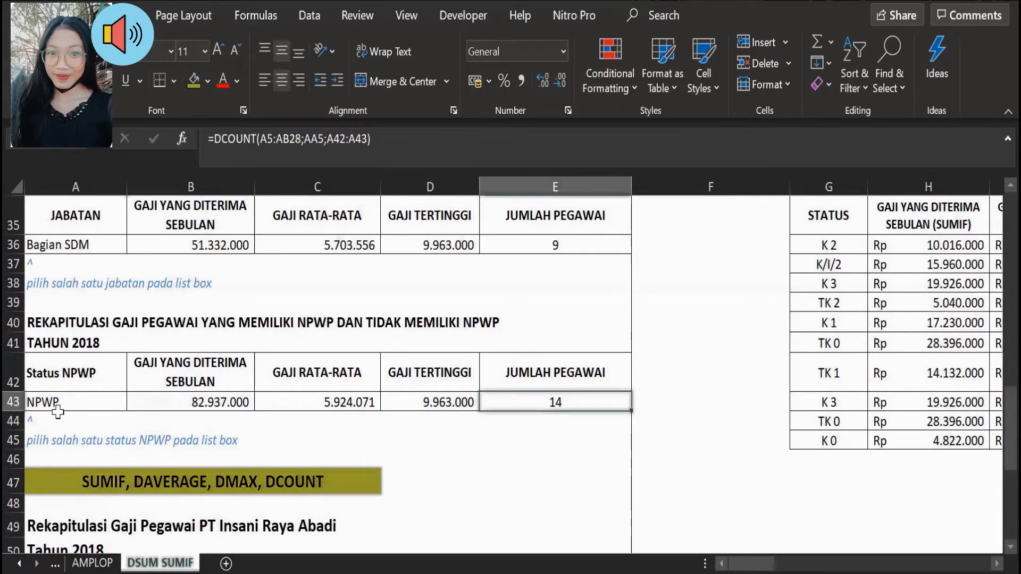
left_click(61, 403)
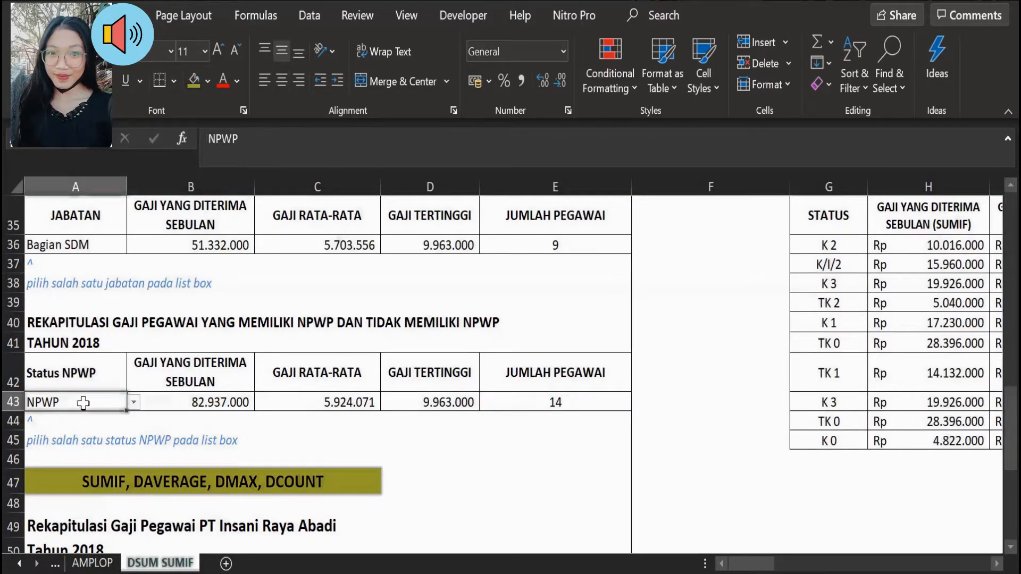
left_click(160, 429)
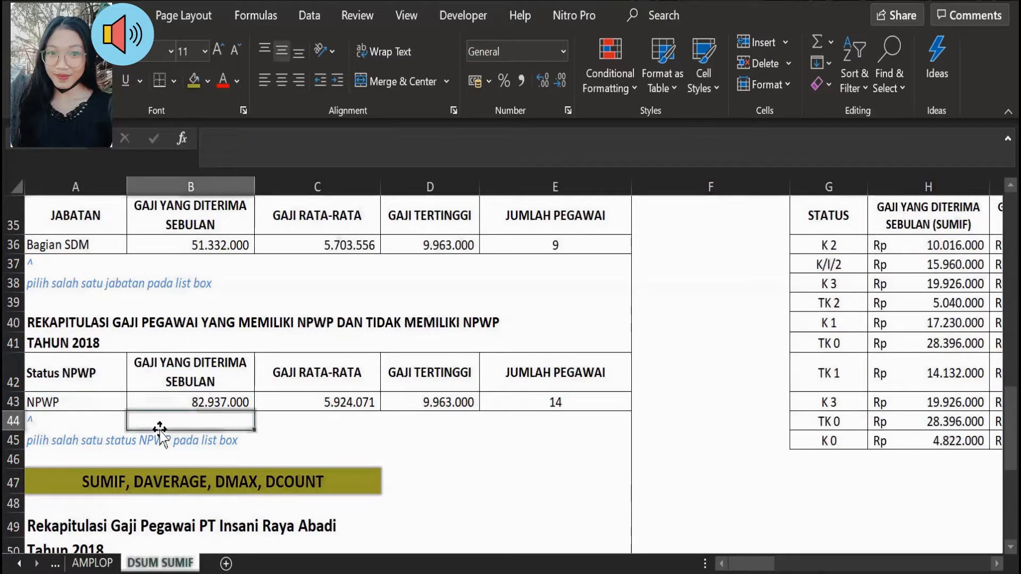
- Compare the DSUM formula of the NPWP recap in B43 with that of the JABATAN recap in B36
left_click(160, 400)
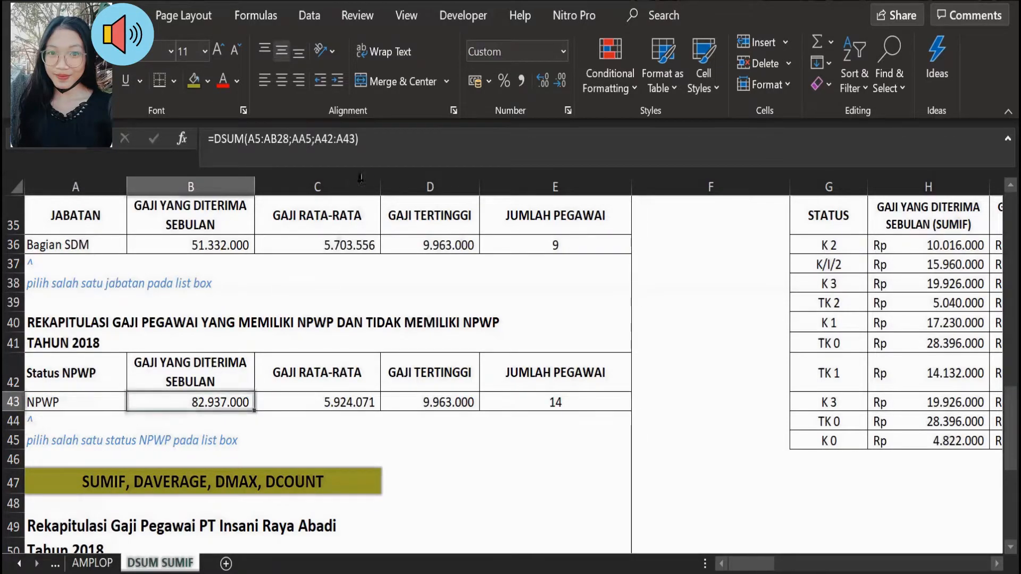
left_click(378, 140)
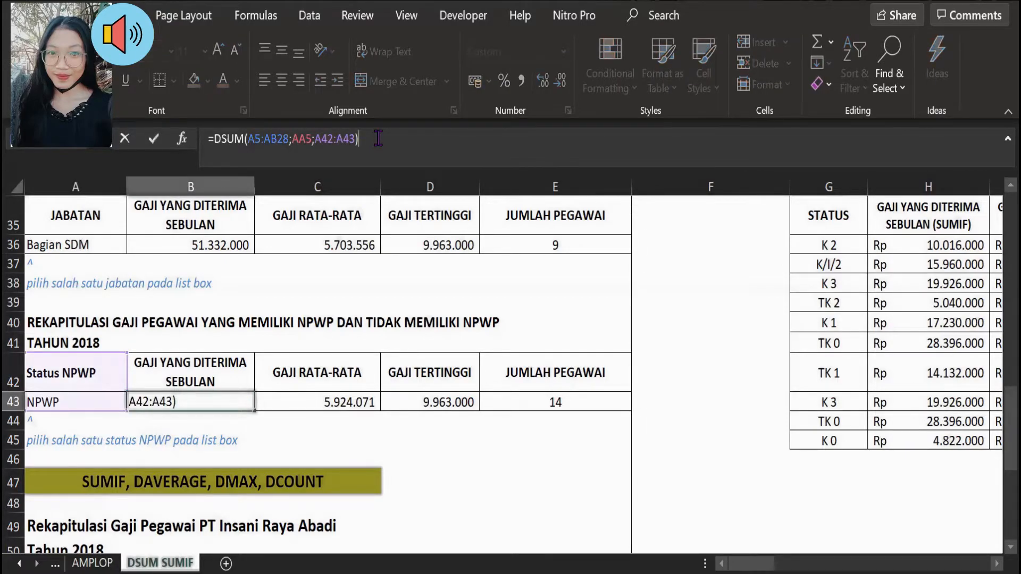
key("Return")
left_click(230, 241)
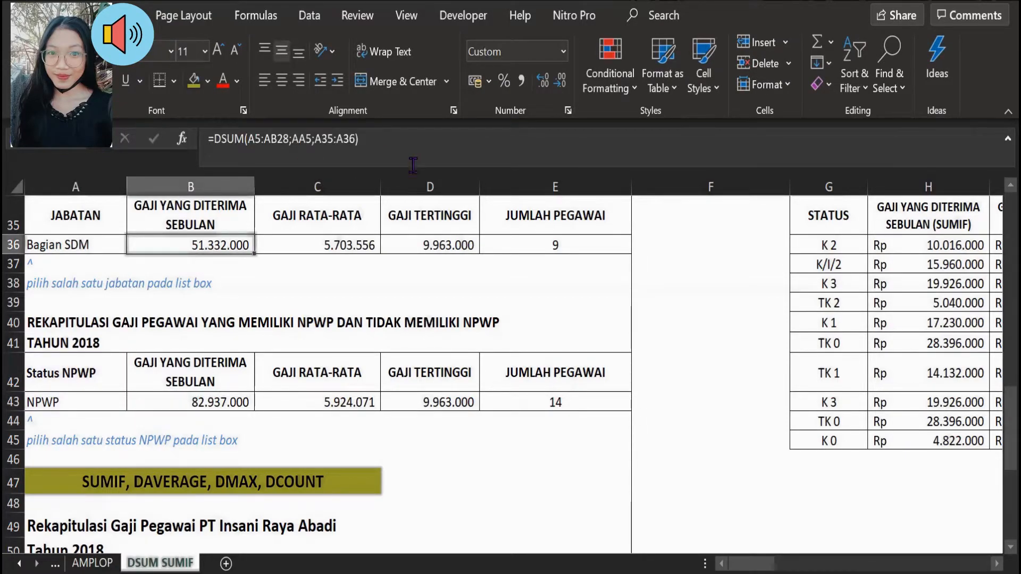
left_click(418, 138)
key("Return")
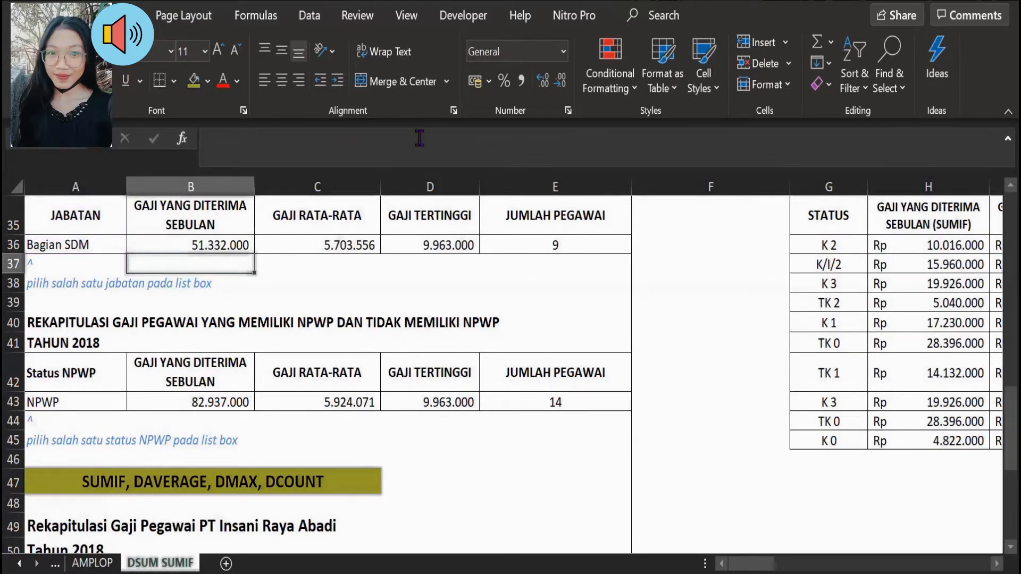
- Examine the DSUM, DAVERAGE, DMAX and DCOUNT formulas of the NPWP recap in B43:E43 one by one
left_click(184, 398)
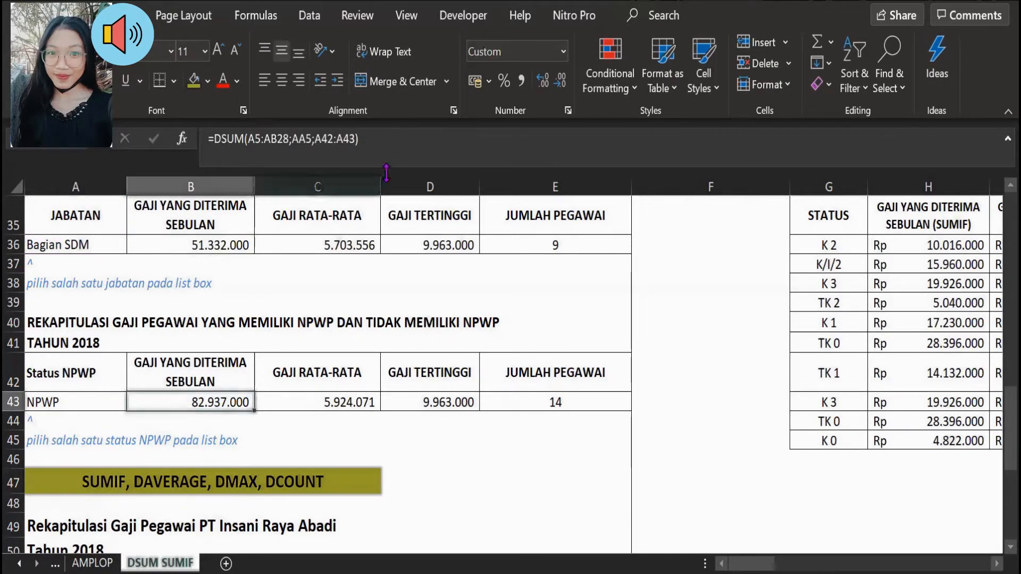
left_click(306, 402)
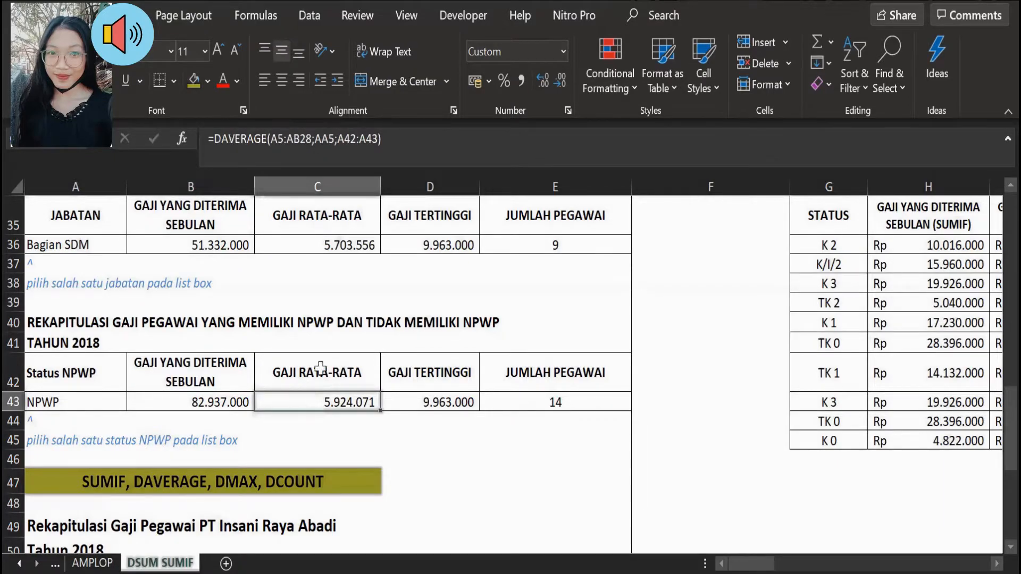
left_click(397, 402)
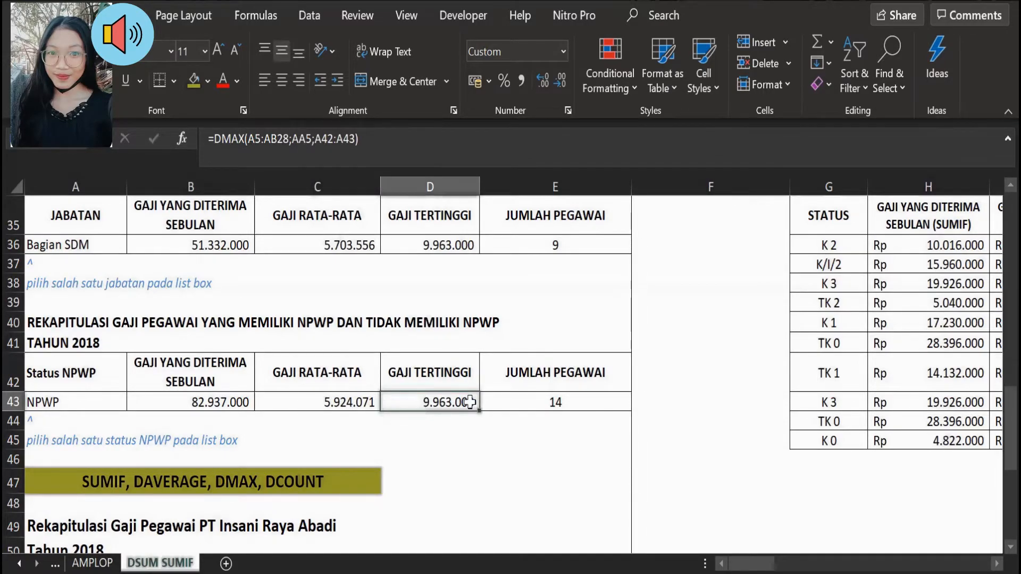
left_click(504, 400)
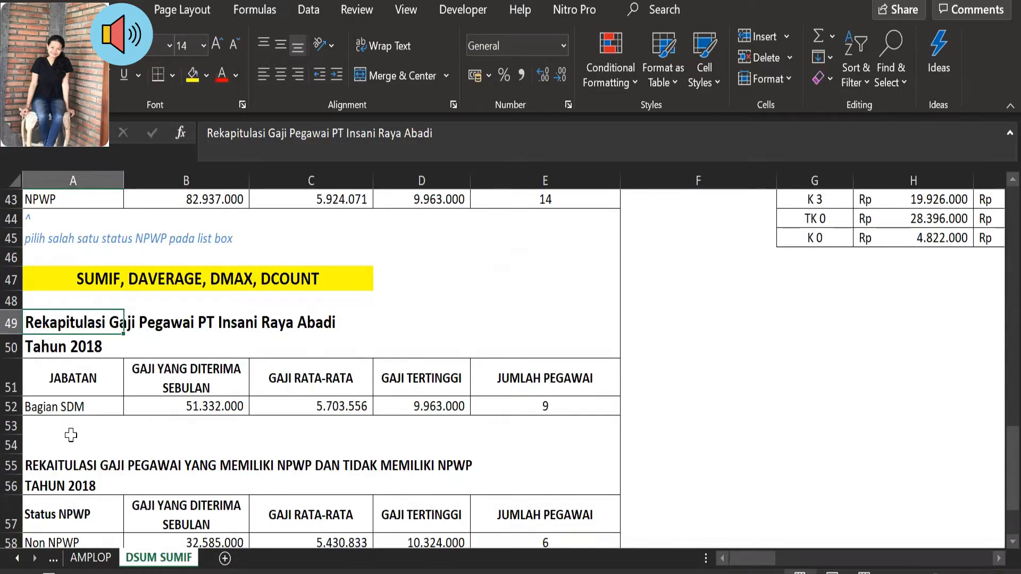
- Try Bagian Pemasaran and Bagian Adm. &Keuangan as the JABATAN criterion in A52 of the SUMIF recap
left_click(72, 406)
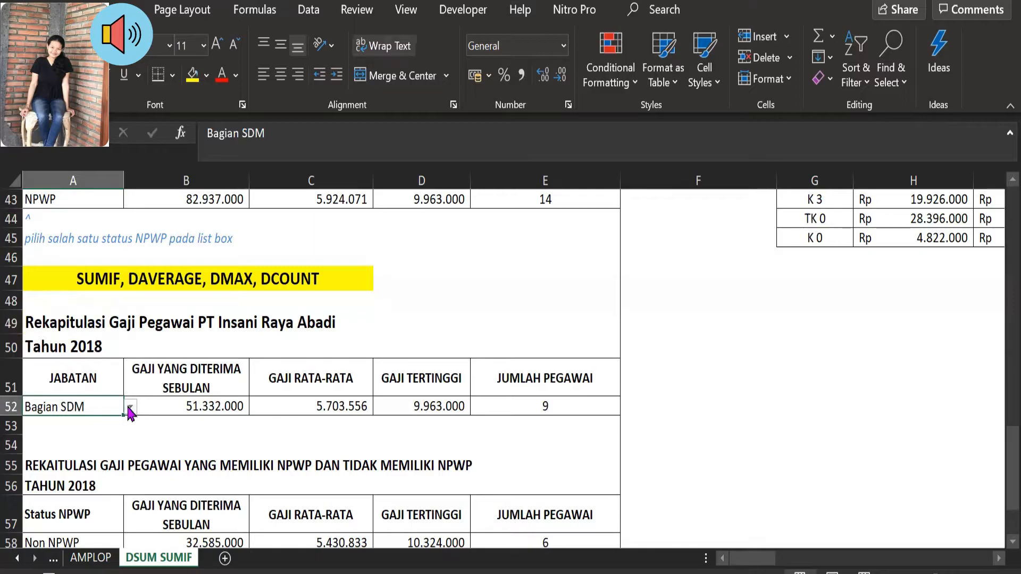
left_click(130, 408)
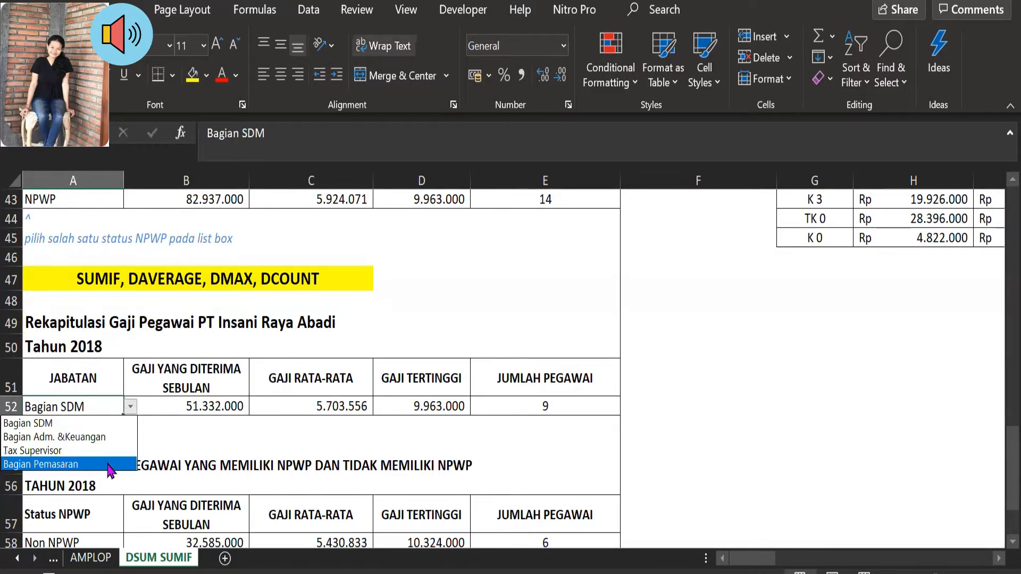
left_click(80, 464)
left_click(130, 407)
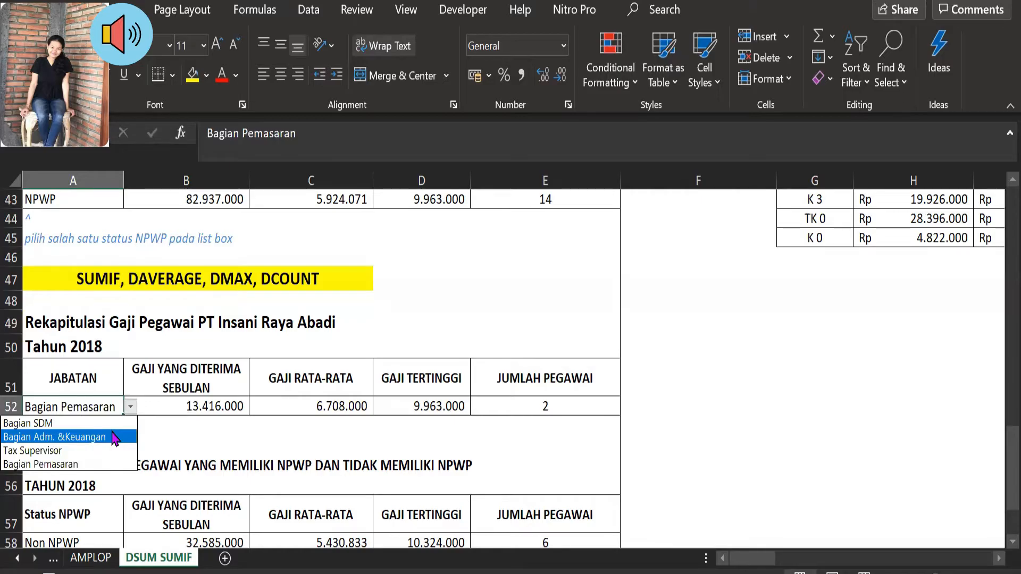
left_click(79, 436)
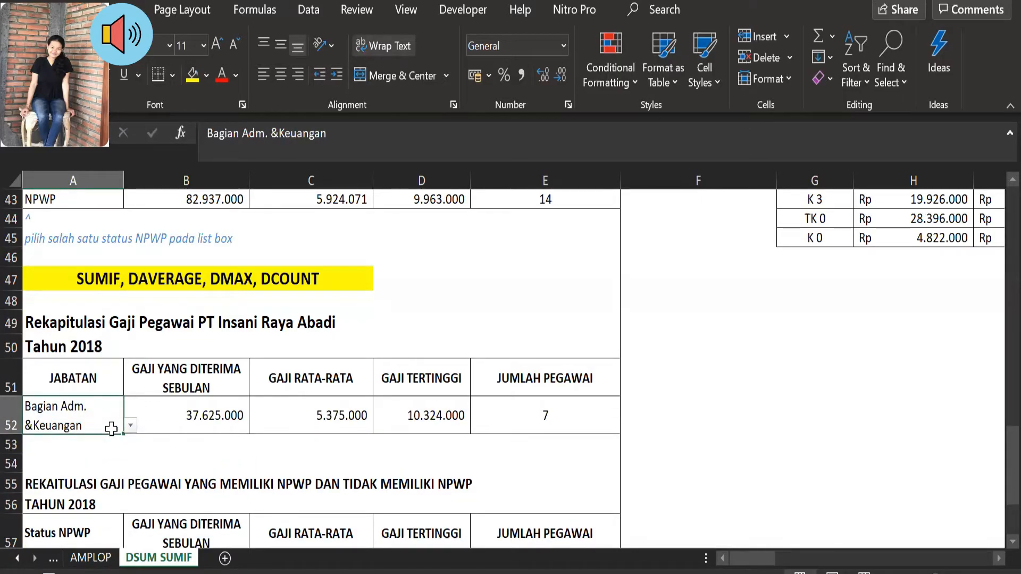
- Set the JABATAN criterion in A52 to Tax Supervisor
left_click(97, 384)
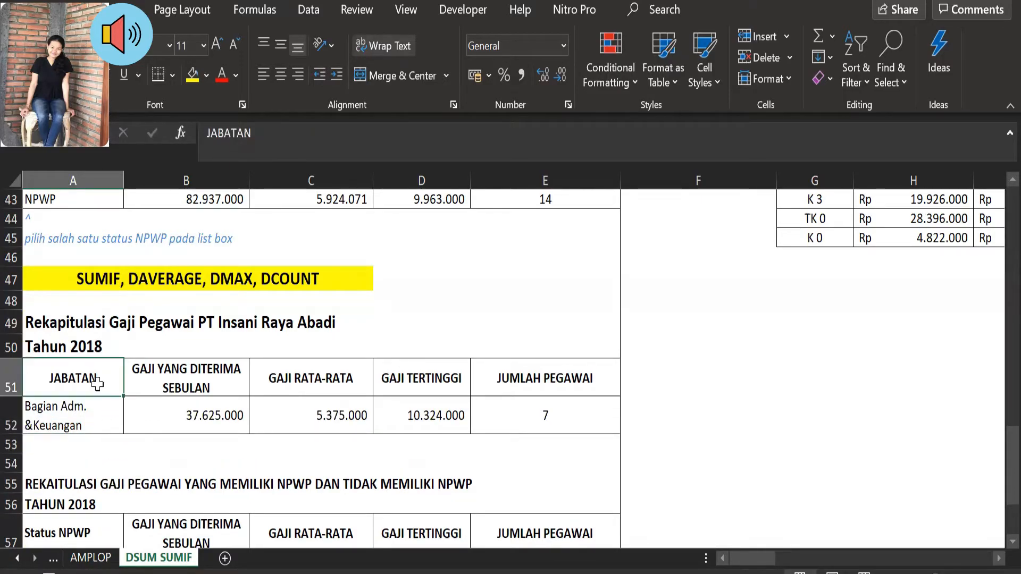
left_click(111, 414)
left_click(130, 426)
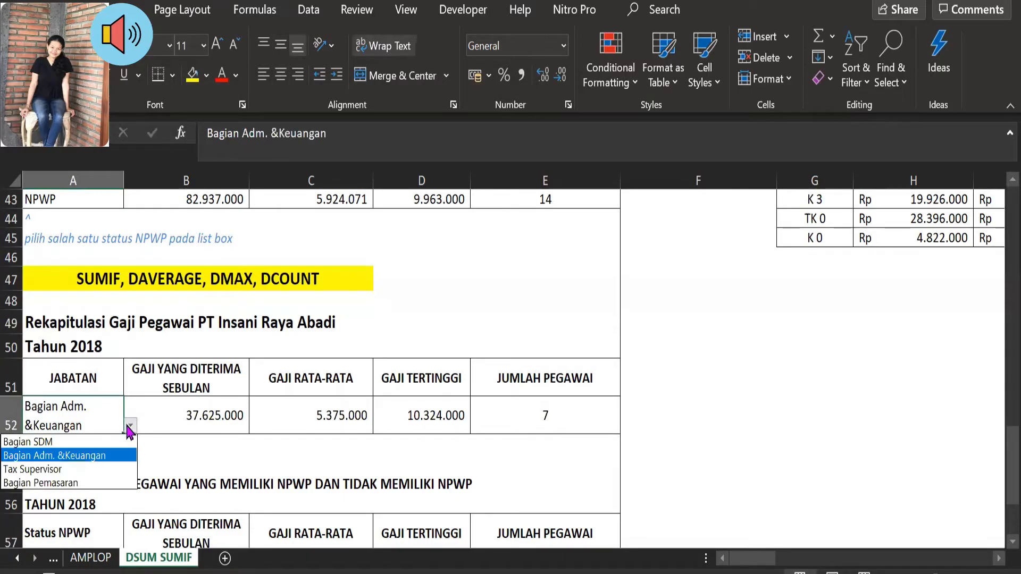
left_click(107, 468)
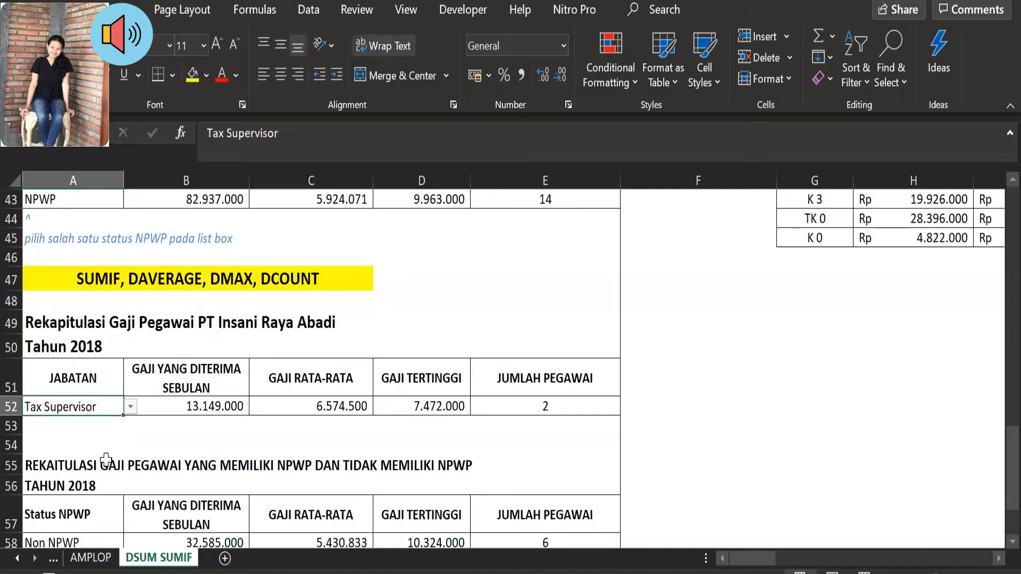
- Examine the SUMIF formula in B52, tracing its criteria range F9:F28 in the JABATAN column and its criterion cell A52
left_click(173, 405)
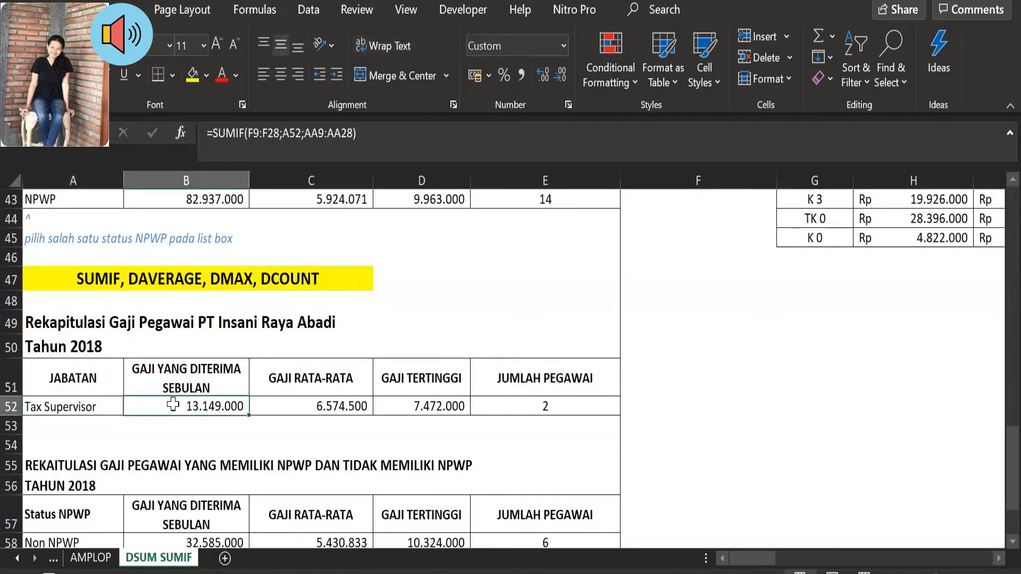
left_click(382, 150)
scroll(442, 287, "up", 4)
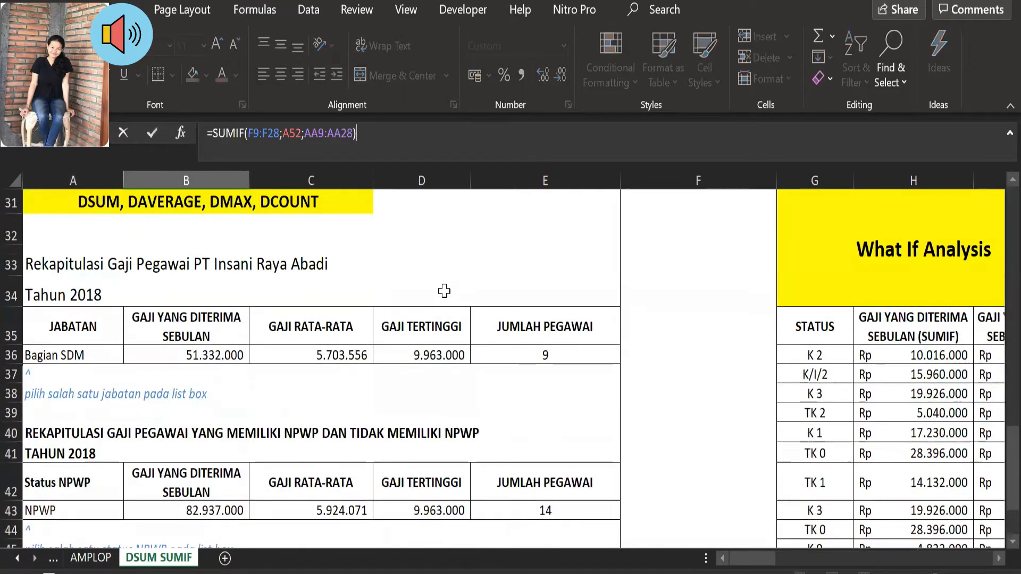
scroll(443, 294, "up", 4)
scroll(444, 295, "up", 4)
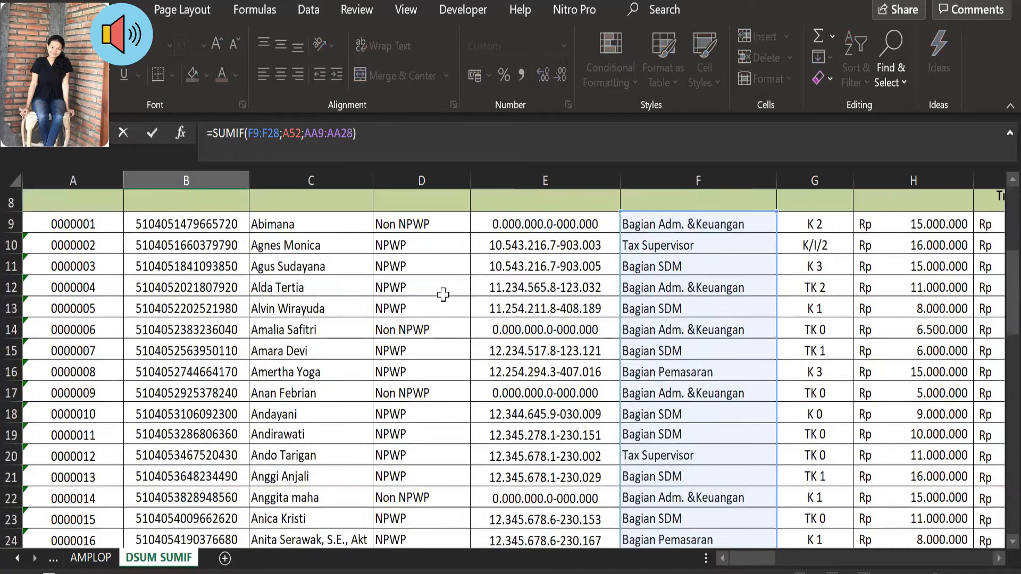
scroll(443, 294, "up", 3)
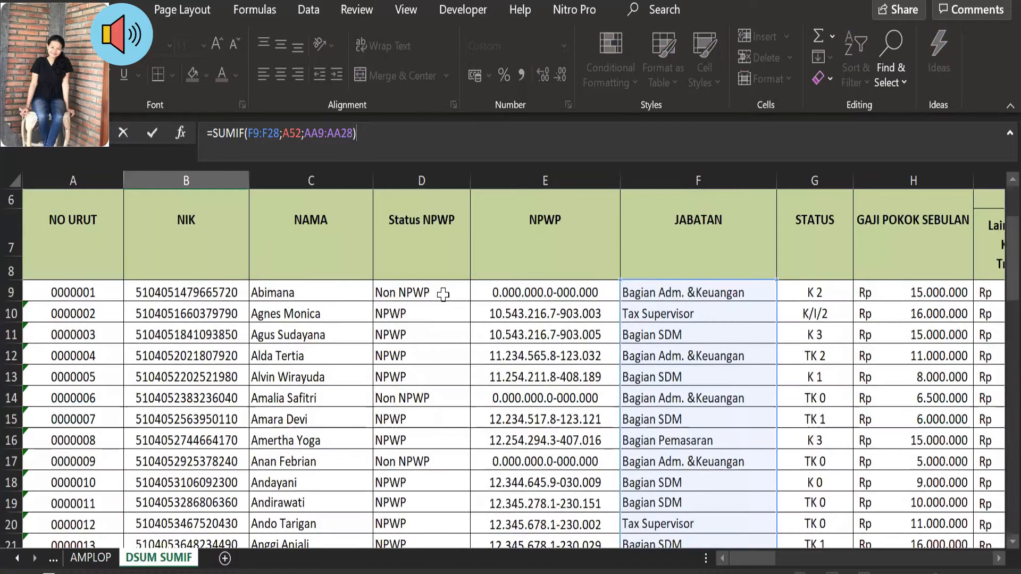
scroll(443, 295, "down", 1)
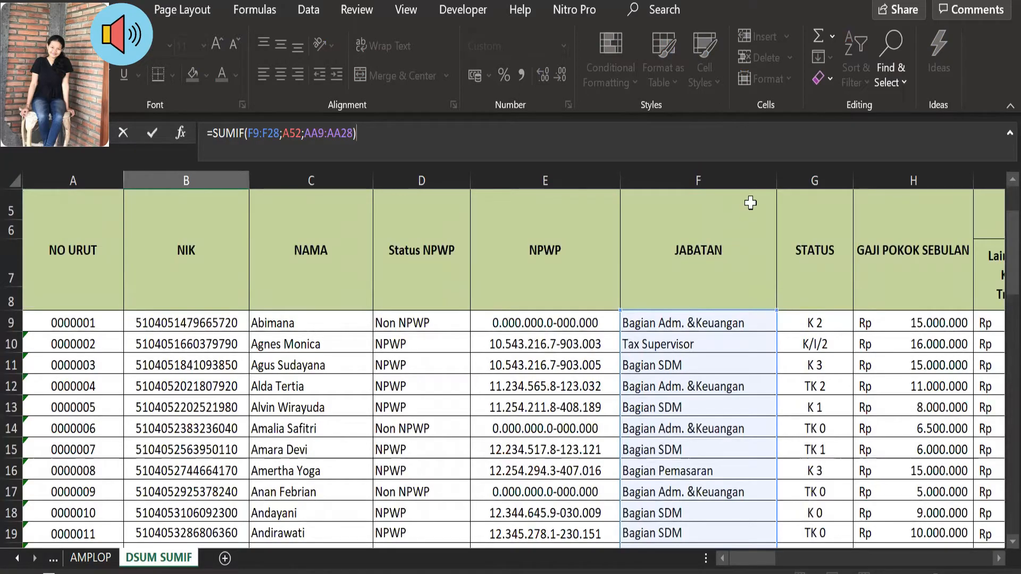
scroll(728, 324, "down", 7)
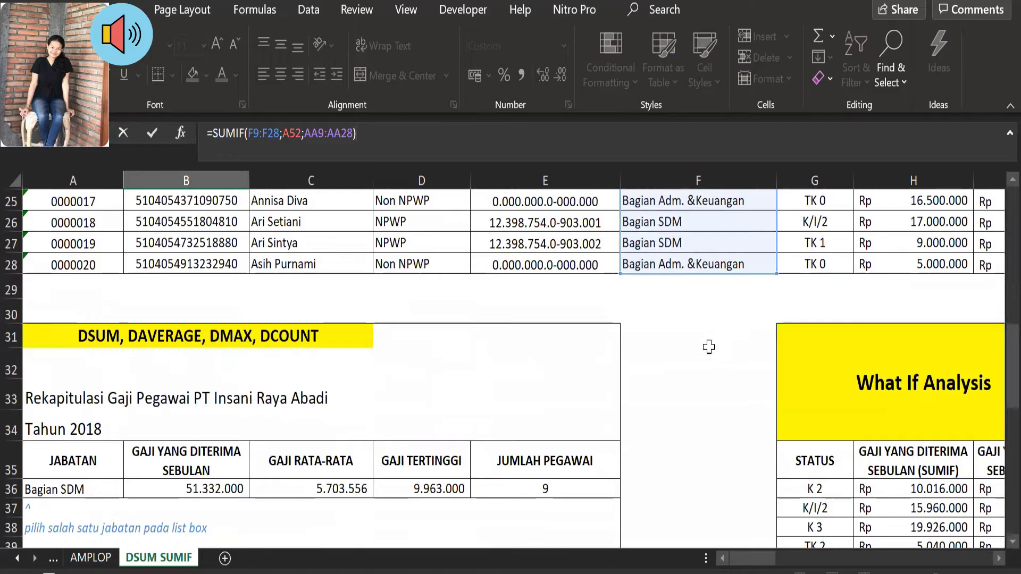
scroll(715, 343, "down", 2)
scroll(709, 347, "down", 4)
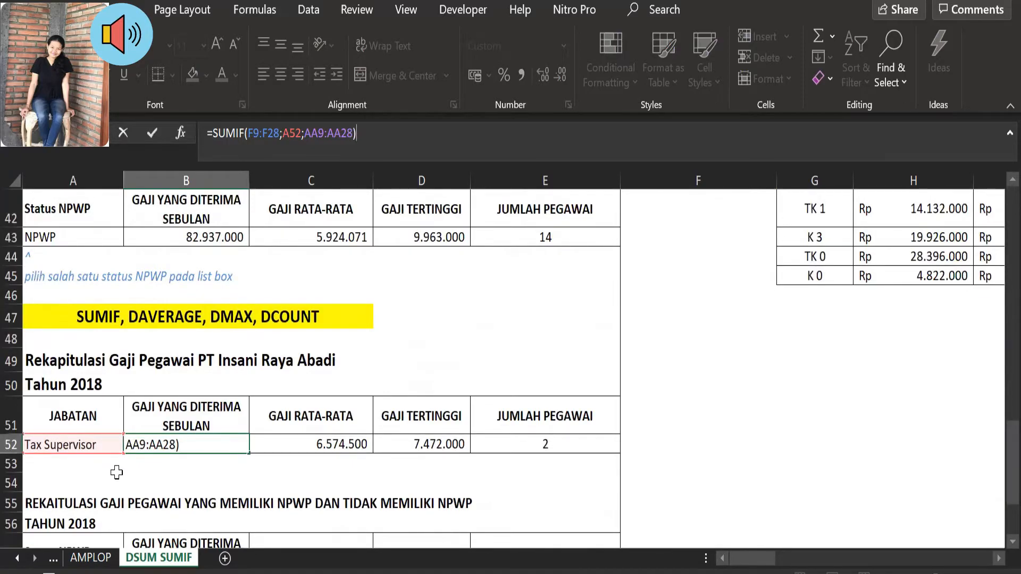
- Trace the sum range AA9:AA28 of the B52 SUMIF formula in the GAJI YANG DITERIMA SEBULAN column
scroll(481, 205, "up", 3)
scroll(477, 222, "right", 3)
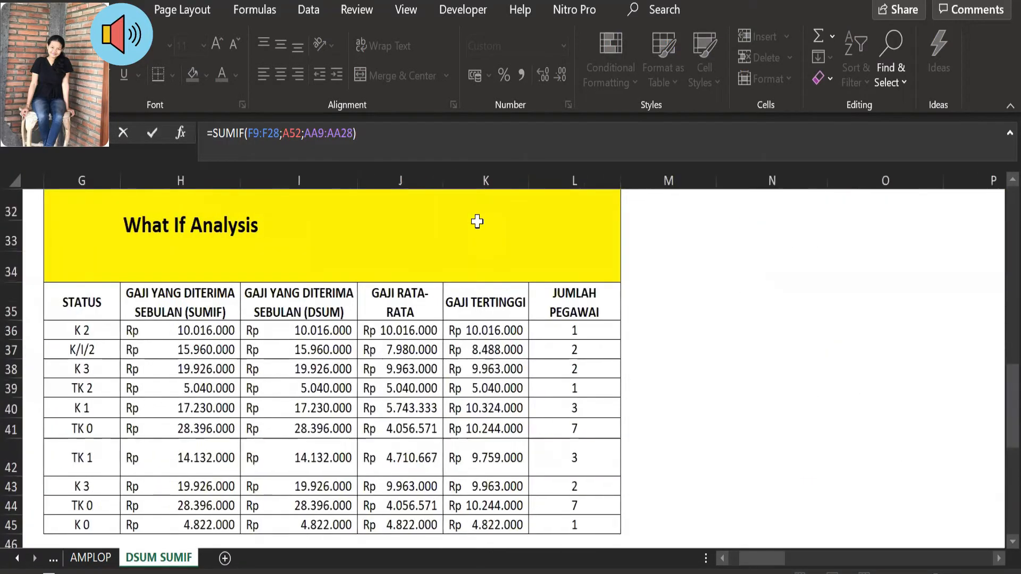
scroll(477, 222, "up", 2)
scroll(477, 222, "right", 3)
scroll(476, 222, "up", 9)
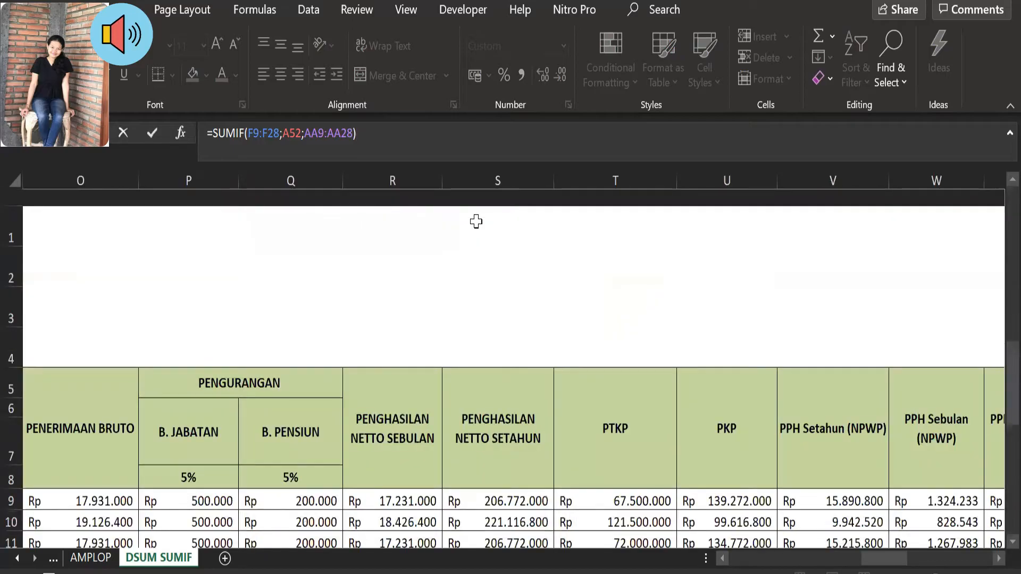
scroll(476, 222, "right", 3)
scroll(460, 224, "down", 1)
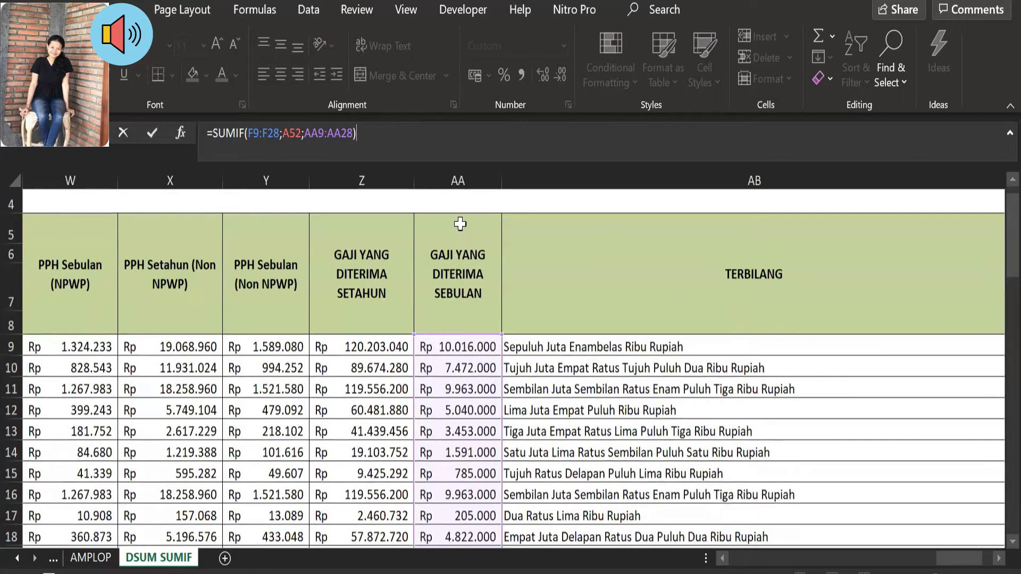
scroll(460, 224, "up", 1)
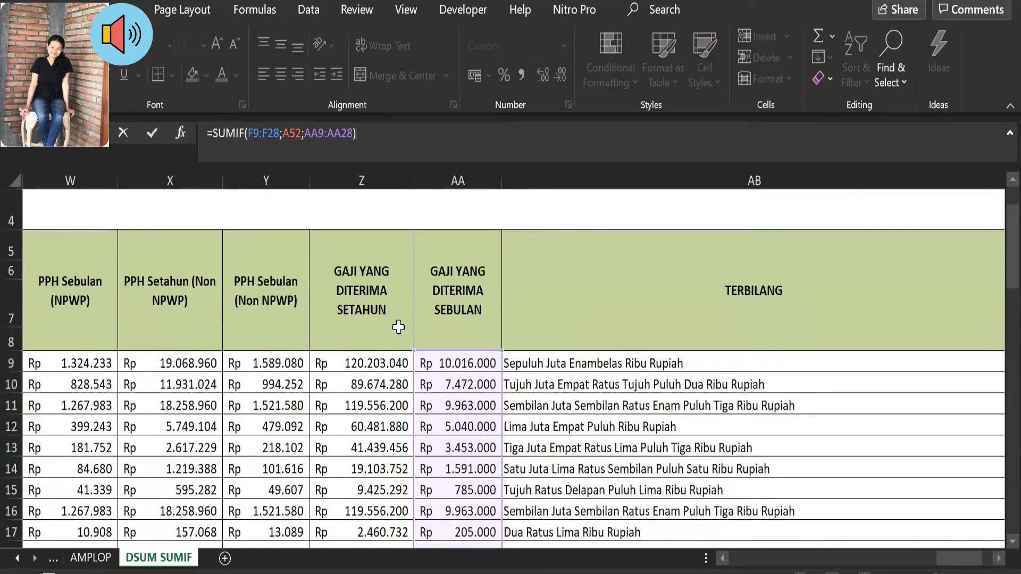
scroll(399, 327, "down", 3)
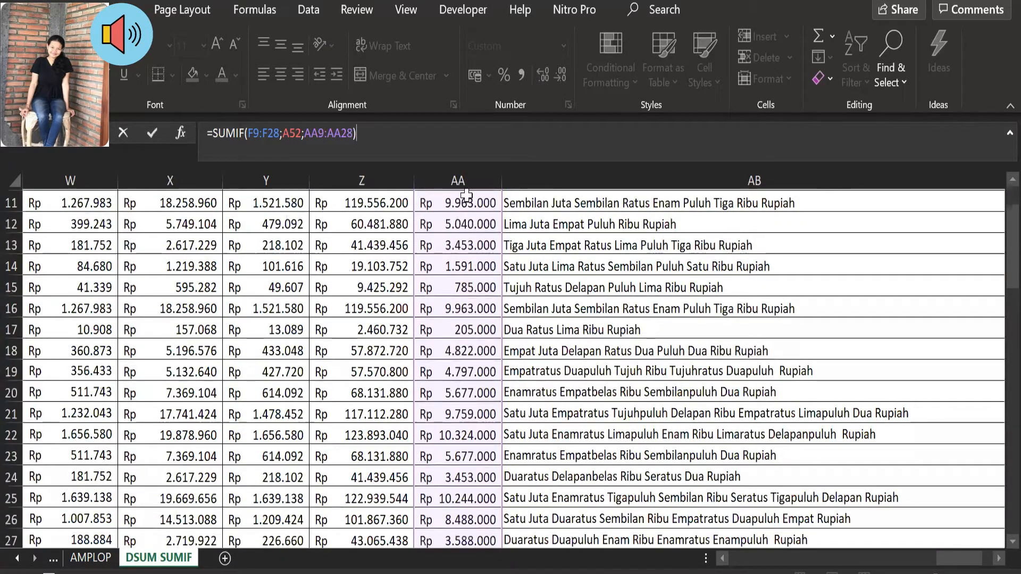
scroll(467, 196, "down", 3)
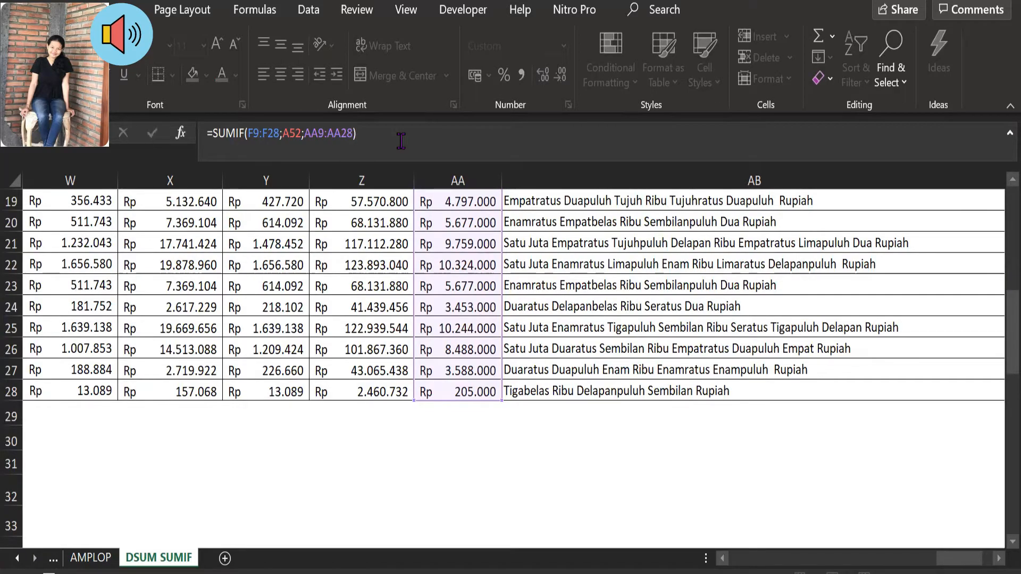
key("Return")
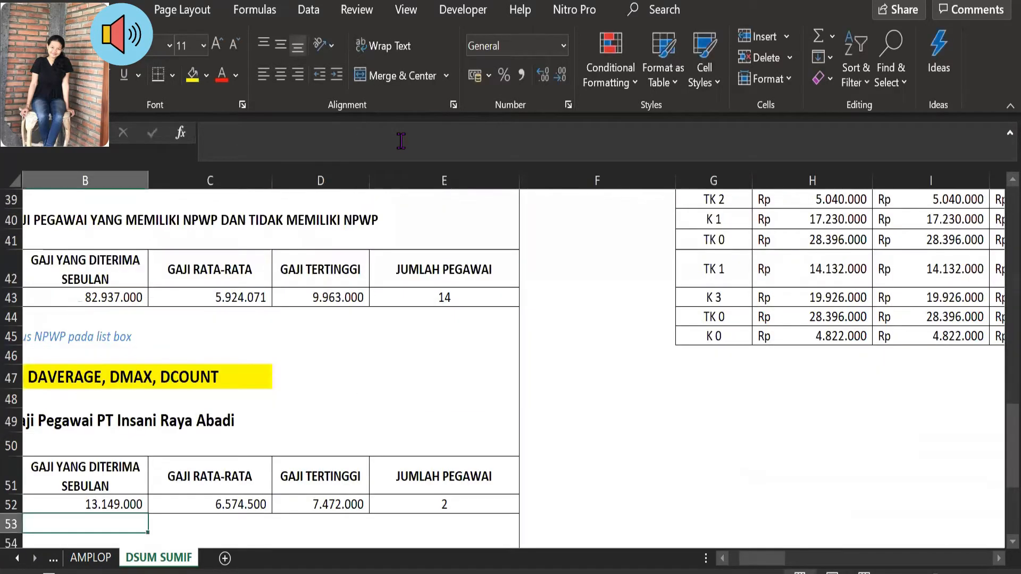
- Review the formulas in B52:E52 of the JABATAN recap and compare them with those in C43:E43 of the NPWP recap
left_click(206, 494)
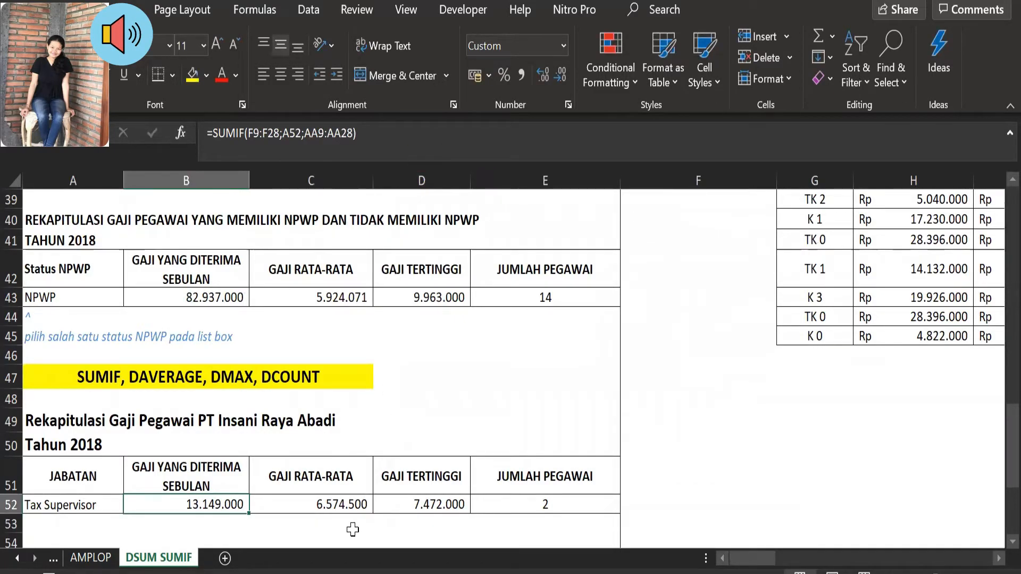
left_click(343, 504)
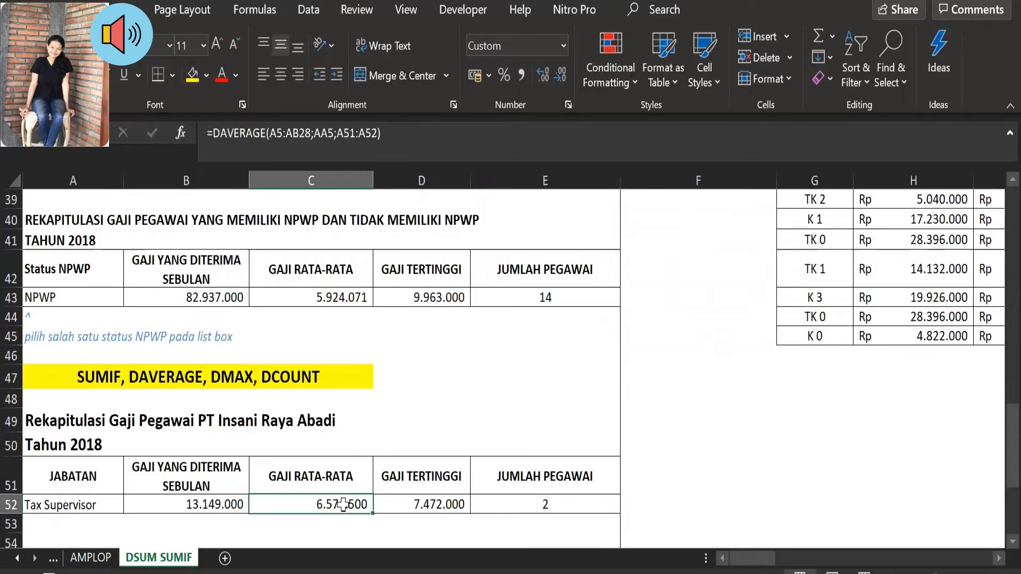
left_click(407, 505)
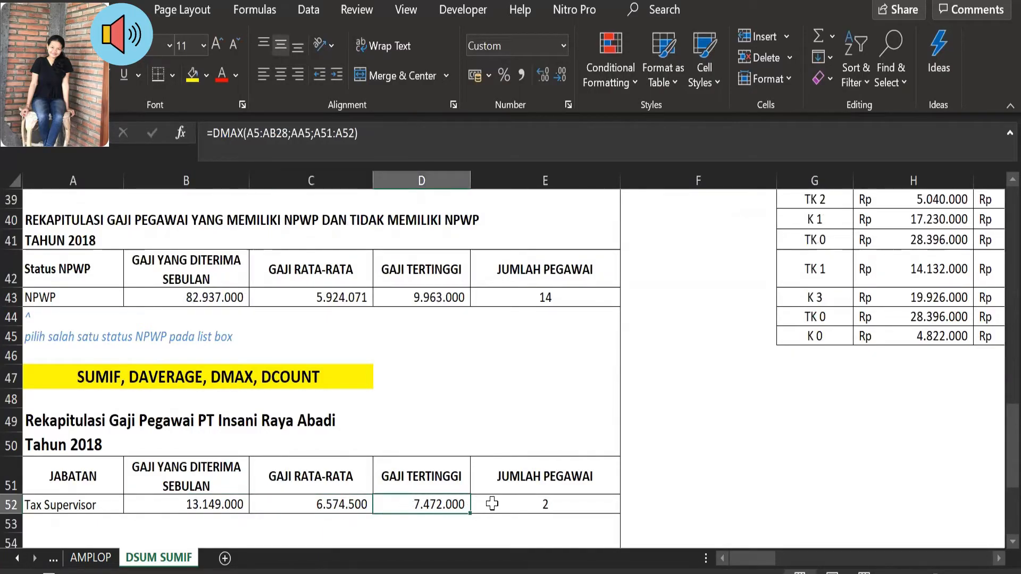
left_click(492, 504)
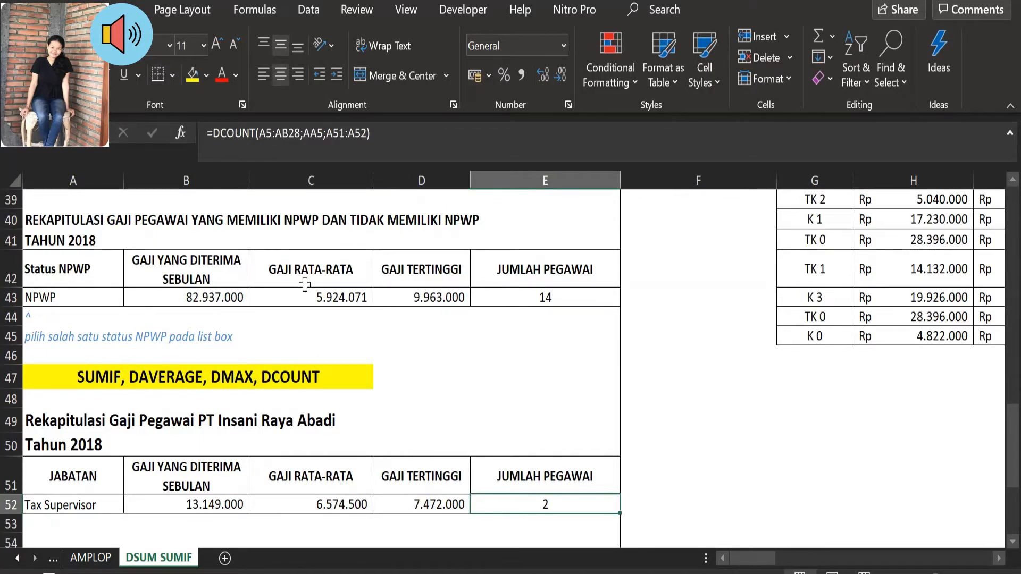
left_click(305, 293)
left_click(415, 298)
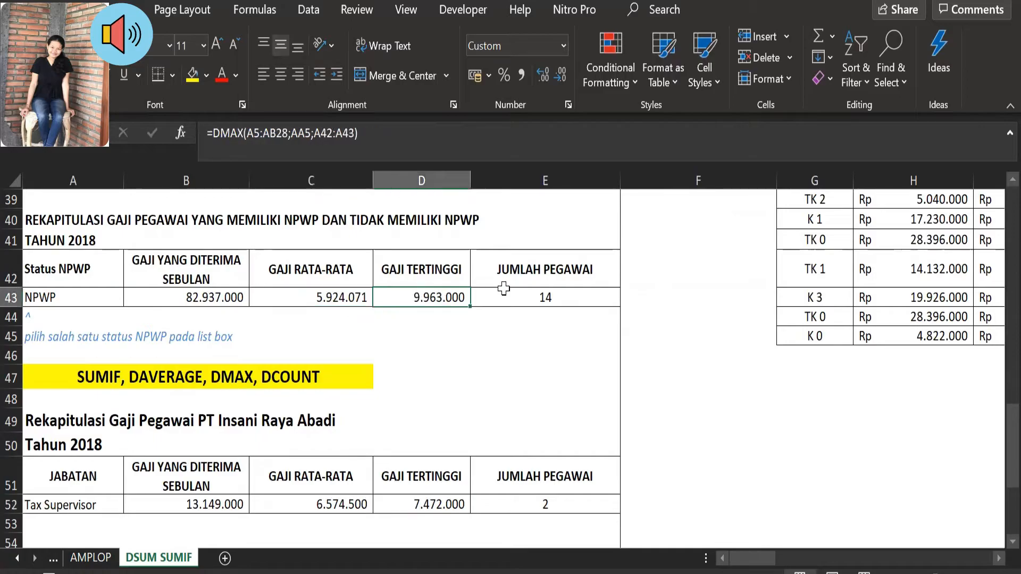
left_click(505, 290)
- Inspect the cell references of the DAVERAGE, DMAX and DCOUNT formulas in C52:E52 one by one
left_click(351, 505)
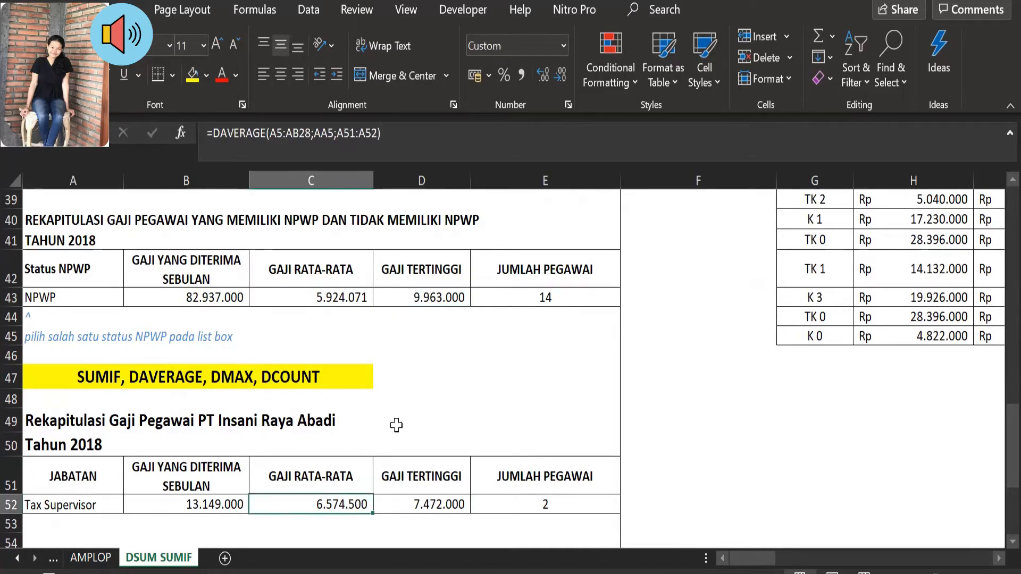
left_click(428, 131)
key("Return")
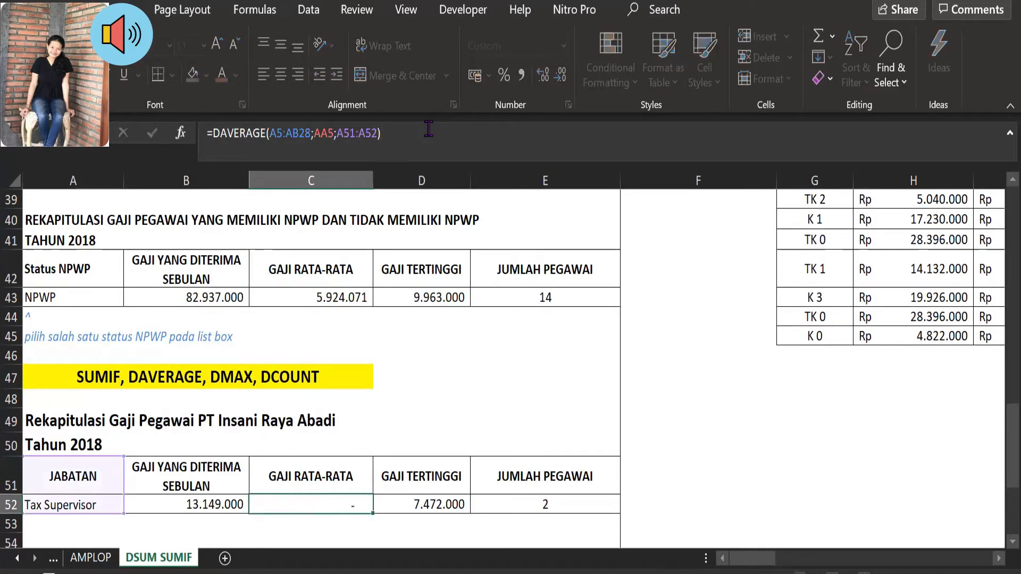
left_click(439, 506)
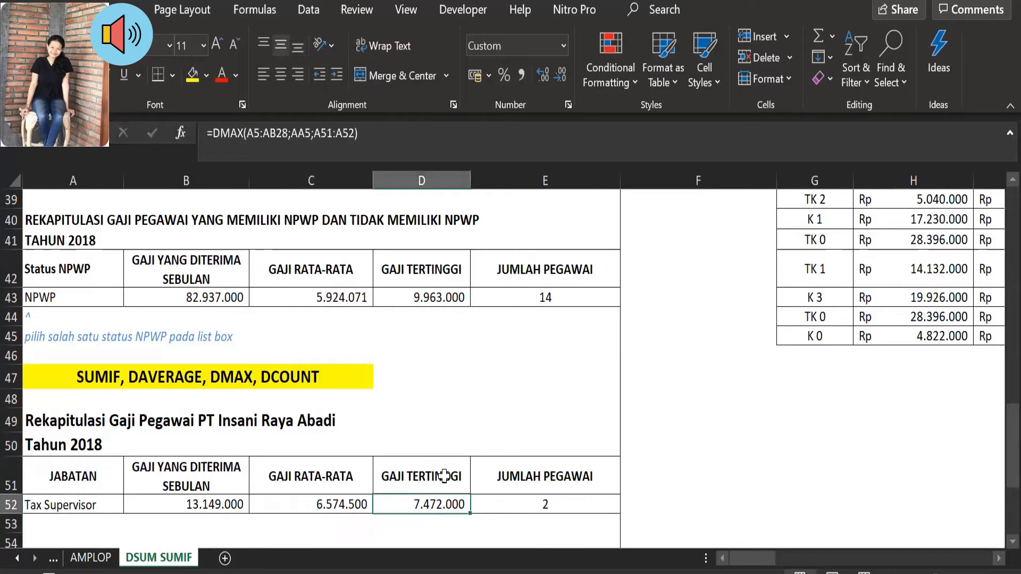
left_click(422, 133)
key("Return")
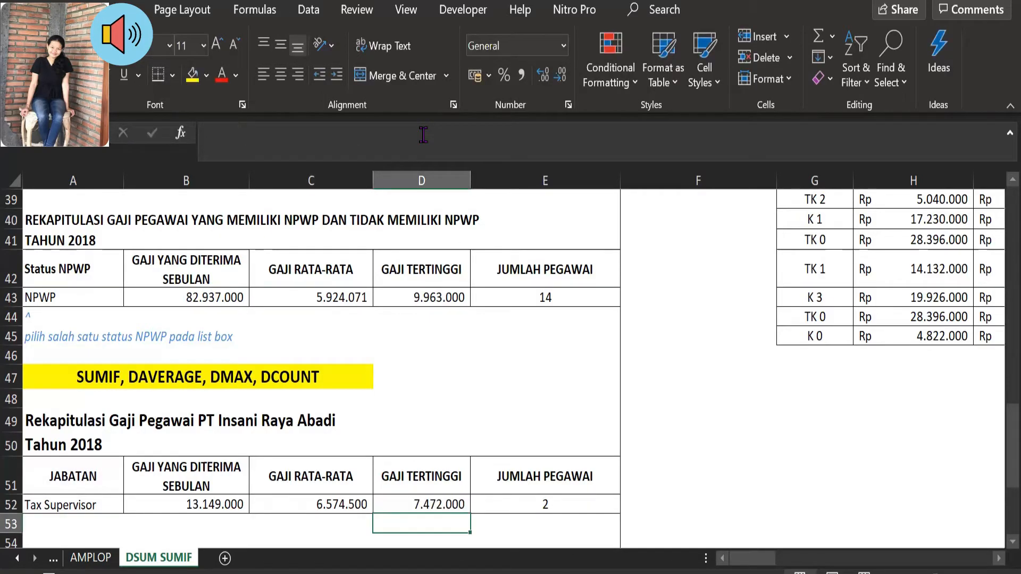
left_click(516, 504)
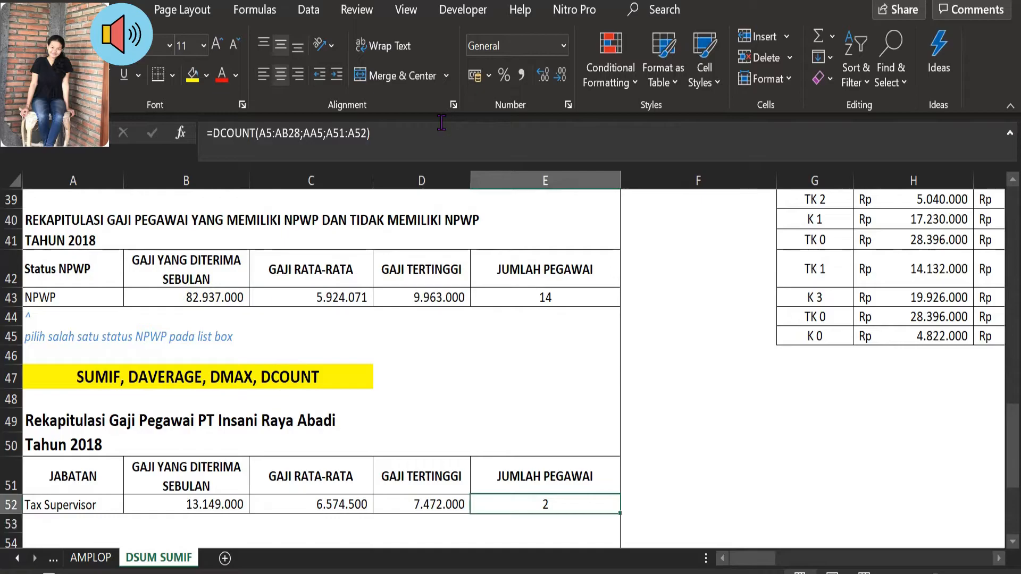
left_click(441, 122)
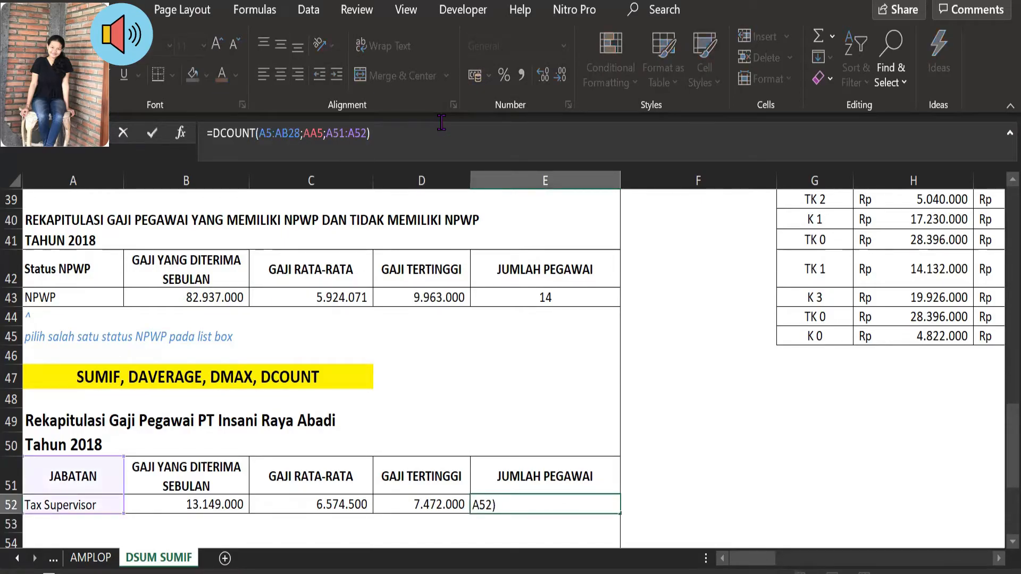
key("Return")
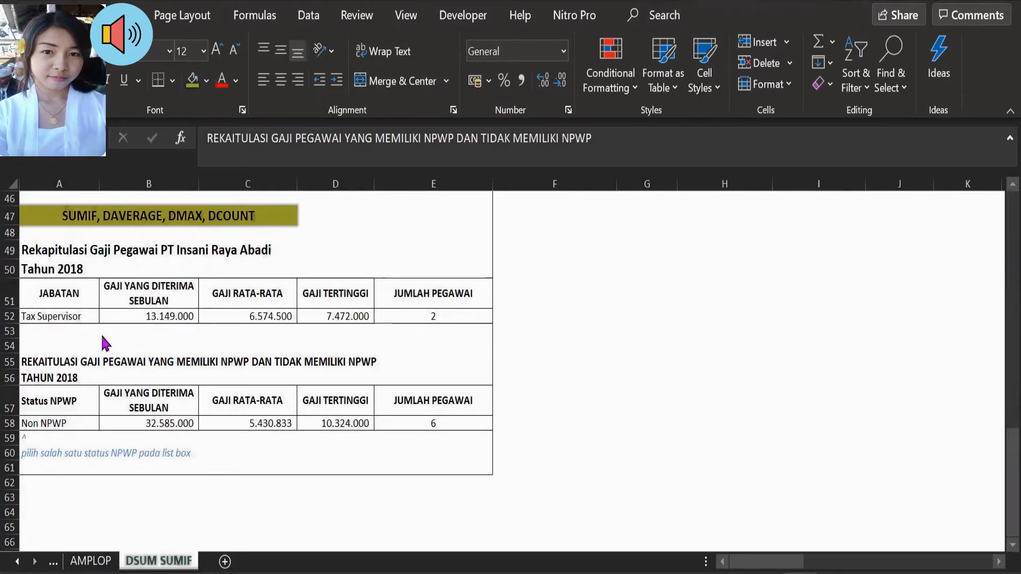
- Set the Status NPWP criterion in A58 of the SUMIF recap to NPWP
left_click(71, 404)
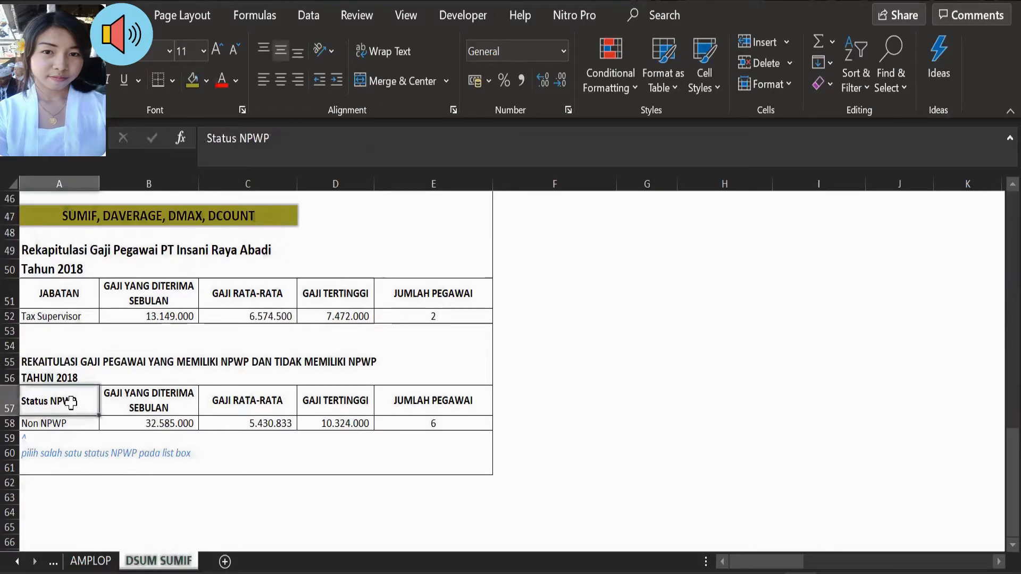
left_click(86, 423)
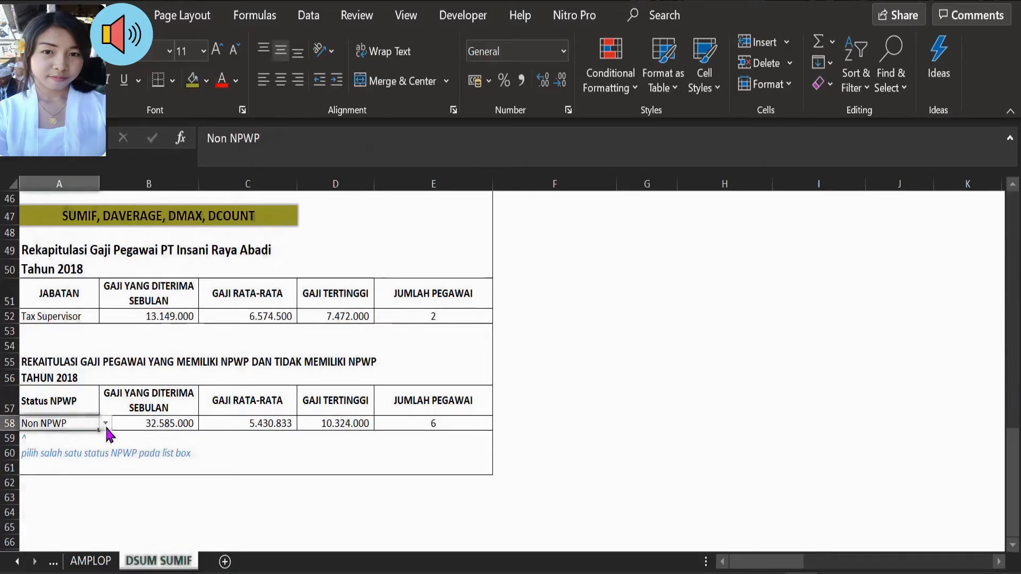
left_click(105, 424)
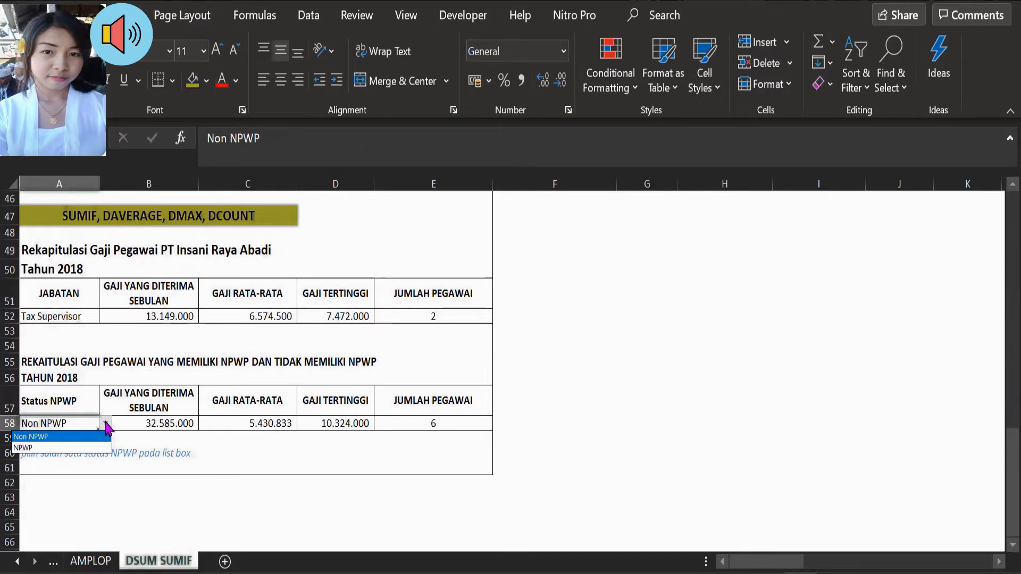
left_click(92, 449)
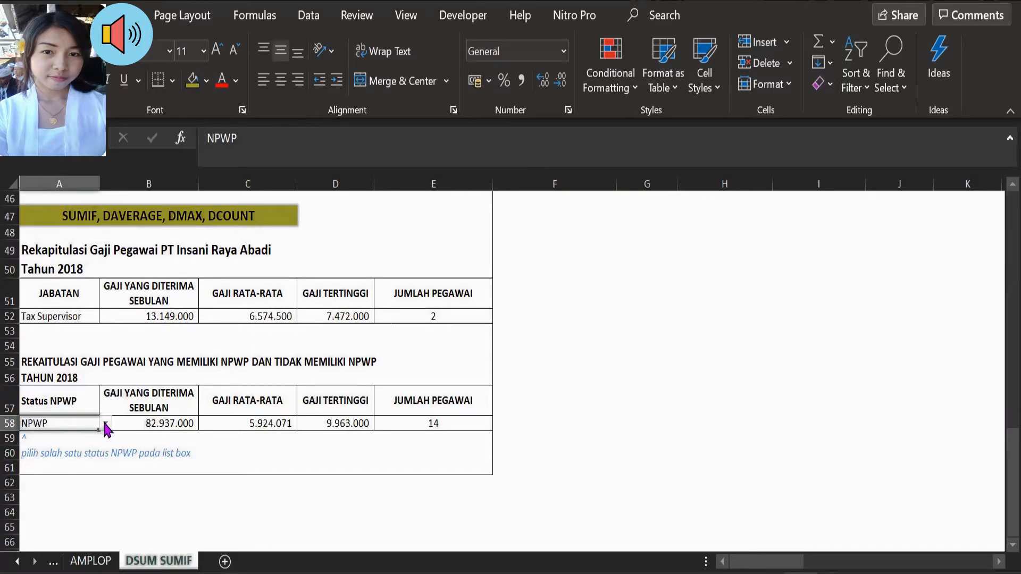
- Switch the Status NPWP criterion in A58 to Non NPWP and back to NPWP to test the recap
left_click(106, 424)
left_click(100, 435)
left_click(106, 423)
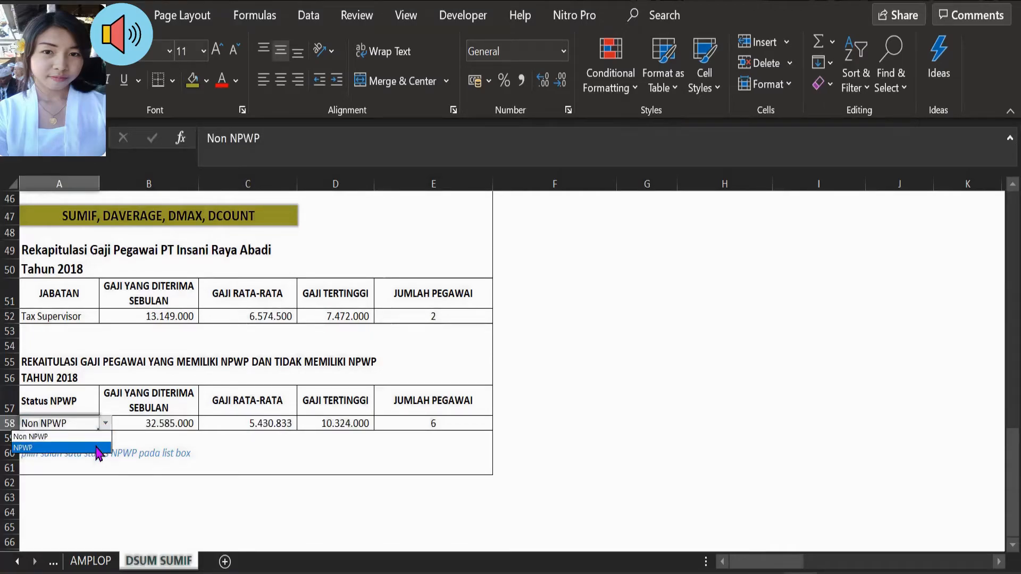
left_click(98, 449)
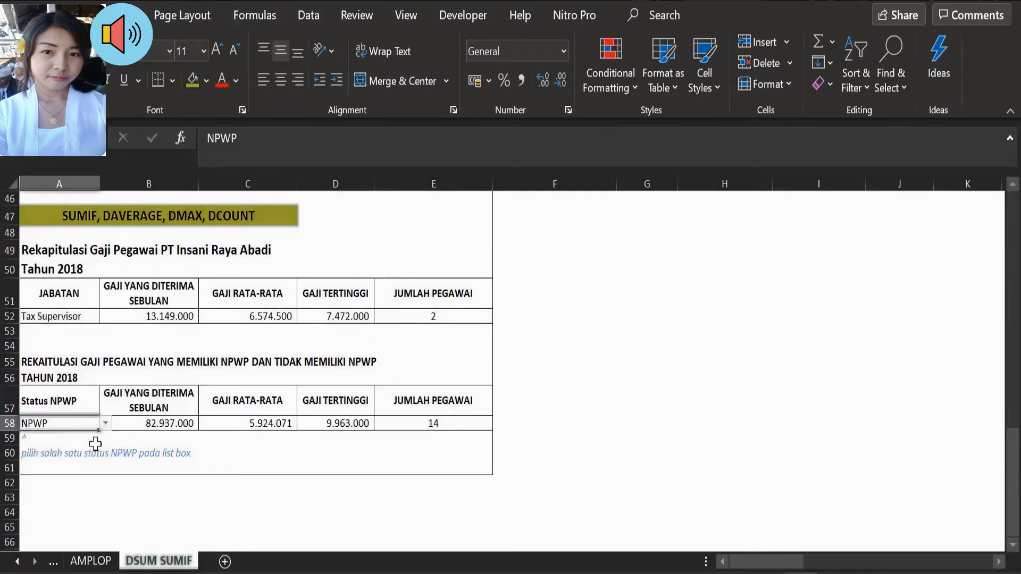
- Review the SUMIF, DAVERAGE, DMAX and DCOUNT formulas in B58:E58 of the Status NPWP recap
left_click(131, 425)
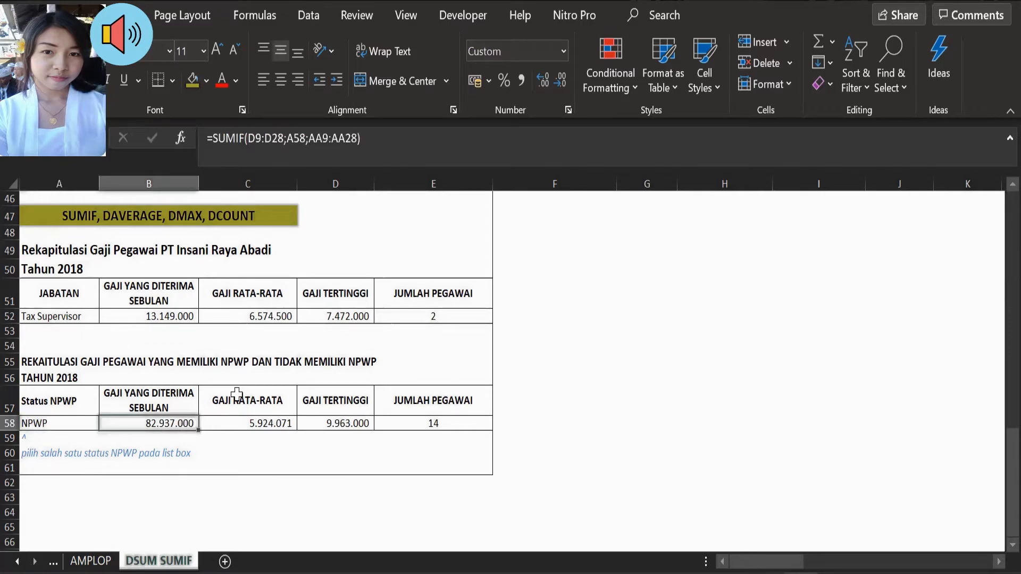
left_click(221, 424)
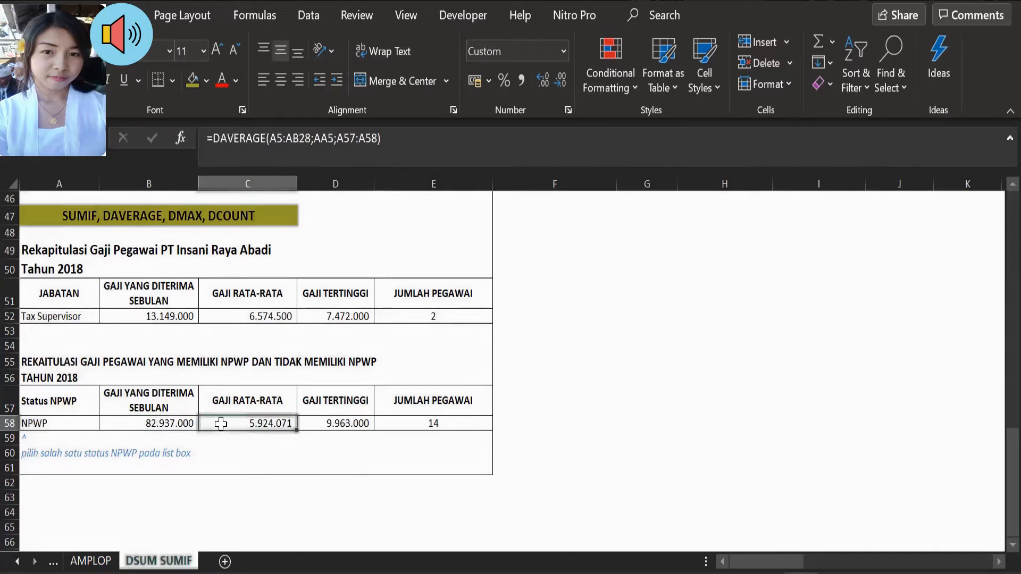
left_click(307, 424)
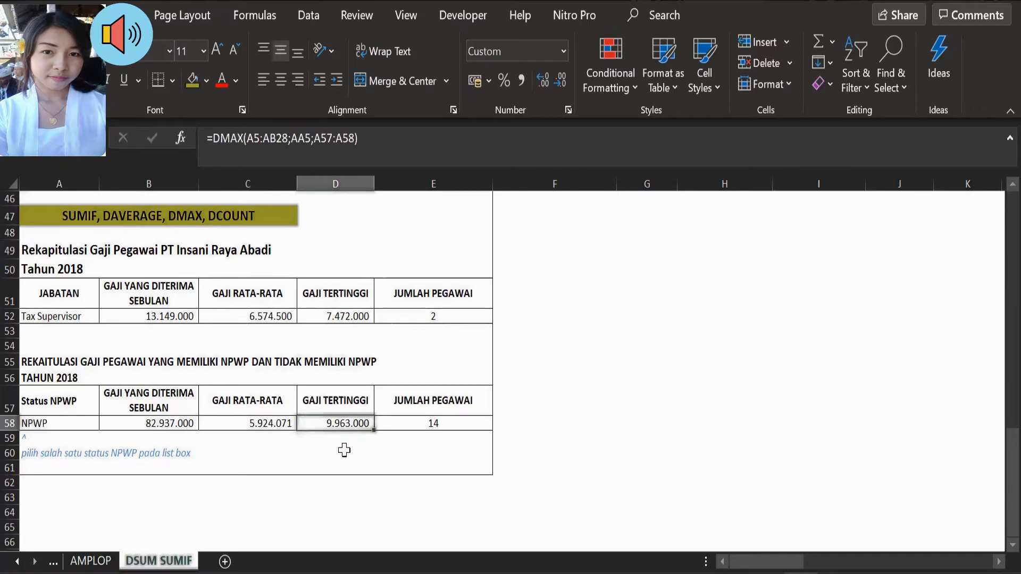
left_click(394, 422)
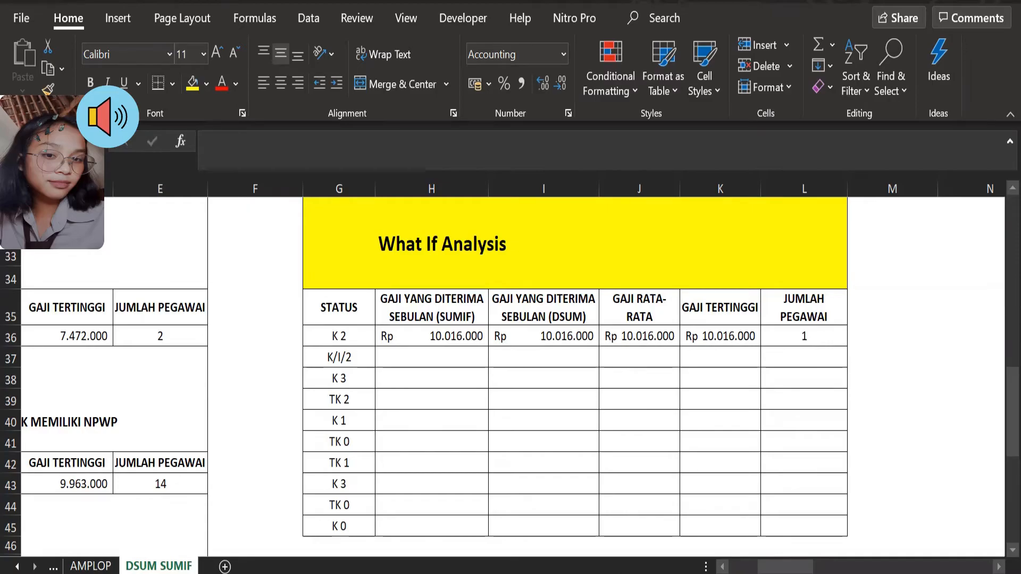
left_click(582, 437)
left_click(436, 228)
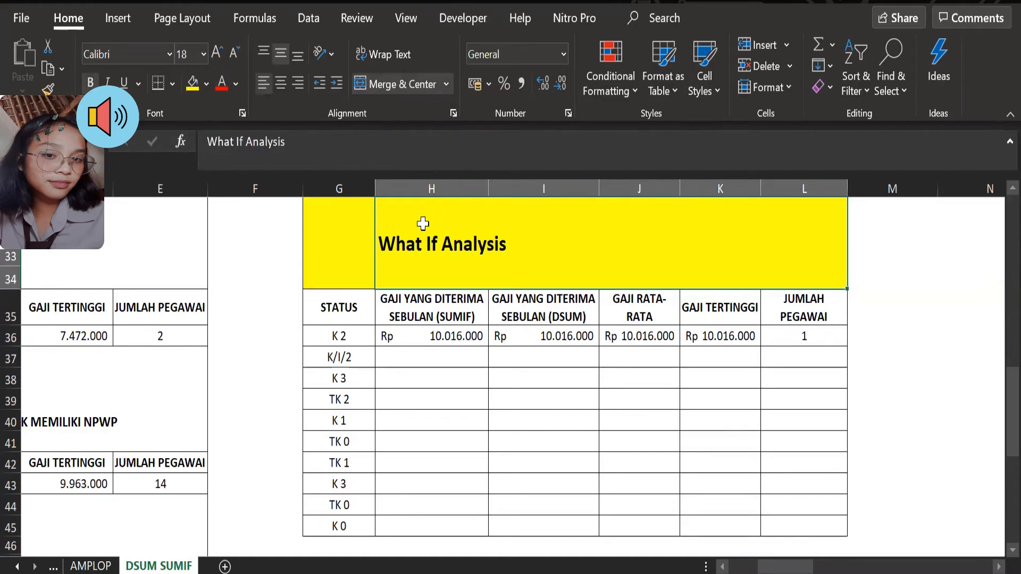
left_click(357, 238)
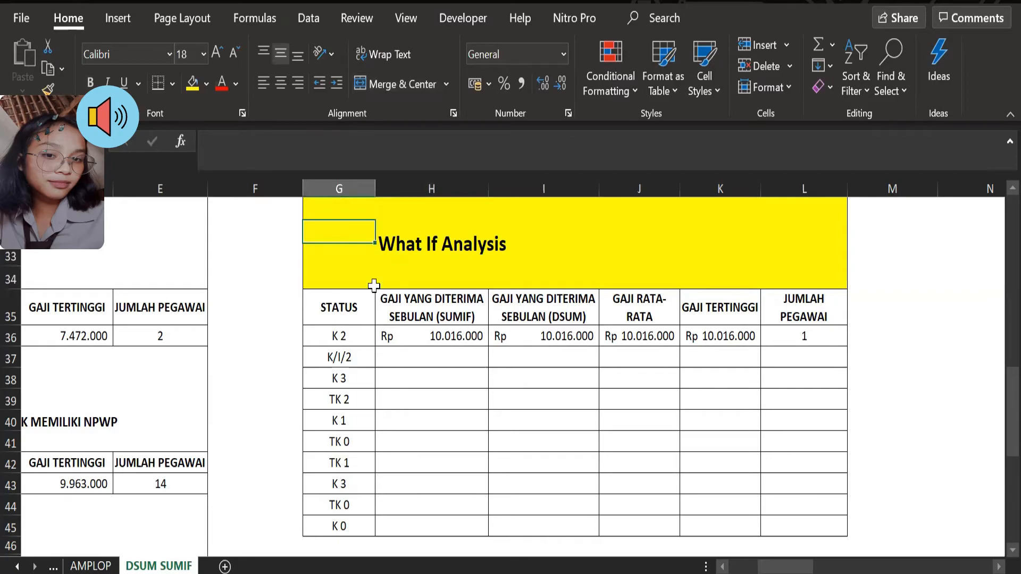
left_click(347, 330)
left_click(443, 219)
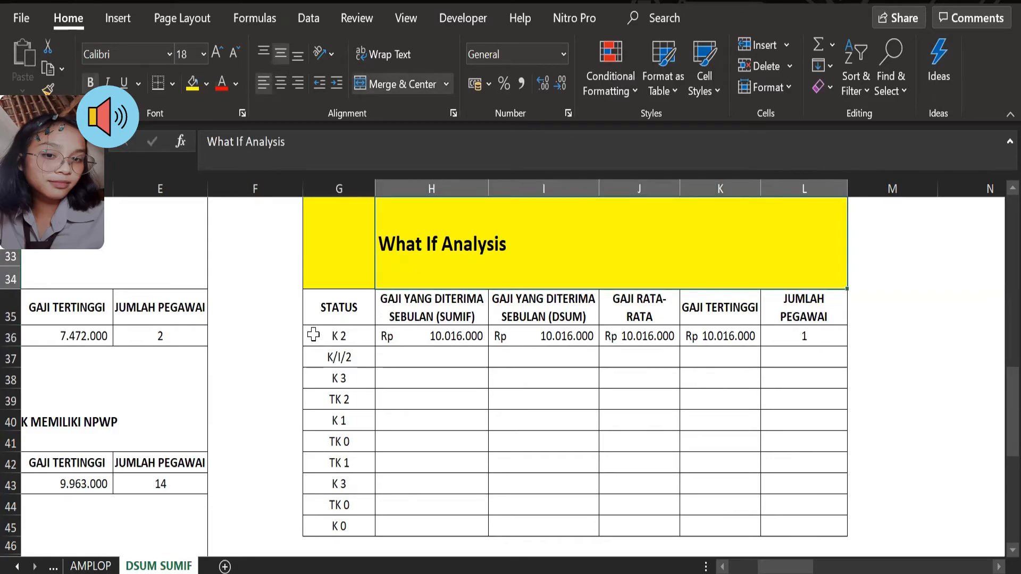
- Create a what-if data table over G36:L45 of the What If Analysis section, with G36 as the column input cell
left_click_drag(318, 333, 792, 522)
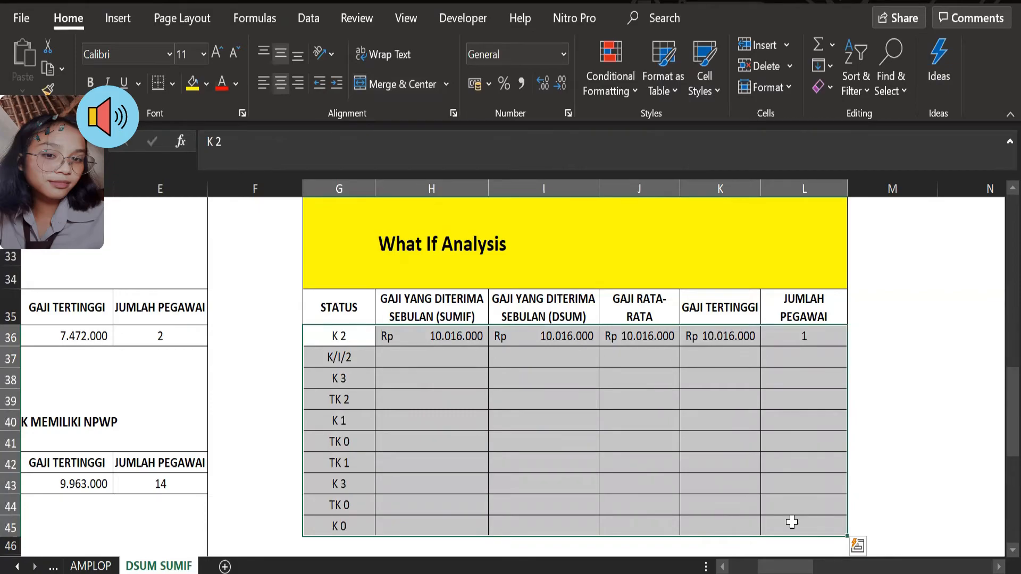
left_click(119, 18)
left_click(170, 18)
left_click(255, 18)
left_click(305, 18)
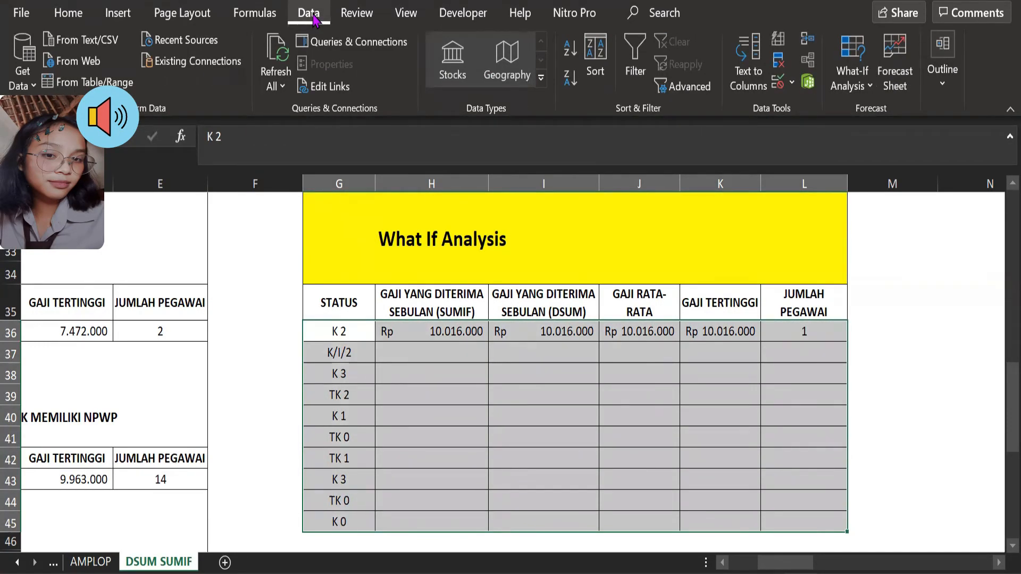
left_click(866, 85)
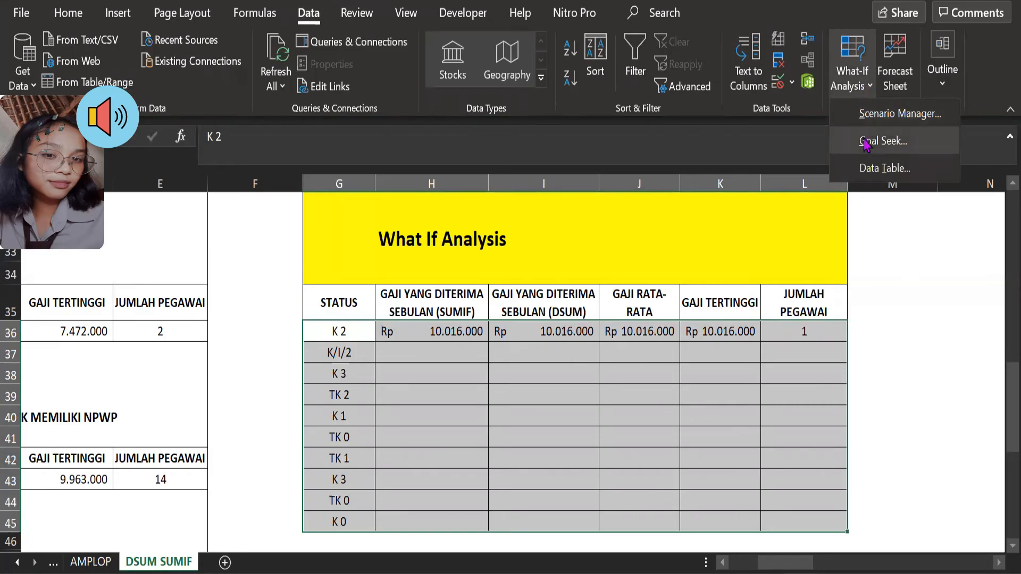
left_click(863, 165)
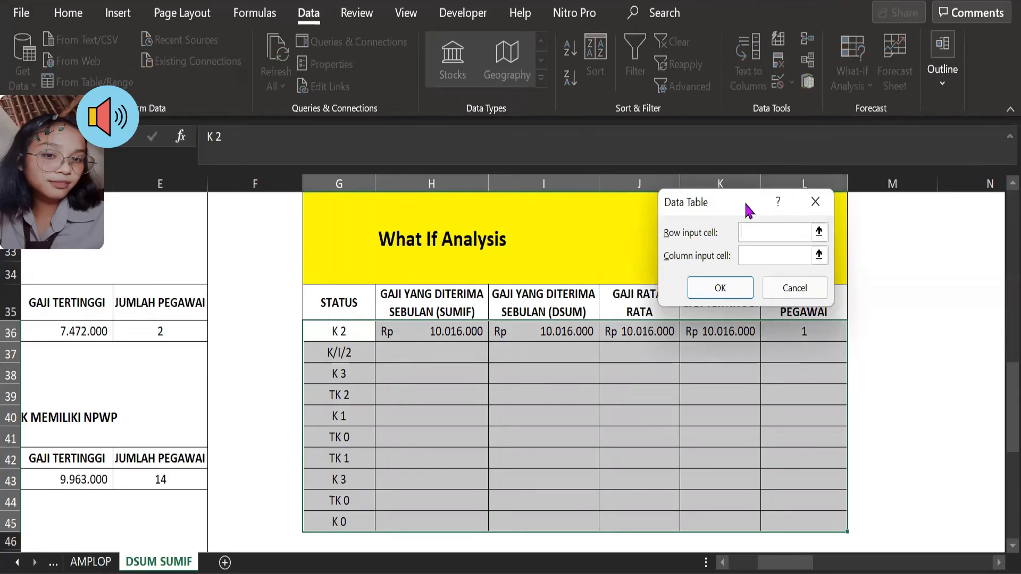
left_click_drag(749, 210, 216, 211)
left_click(216, 256)
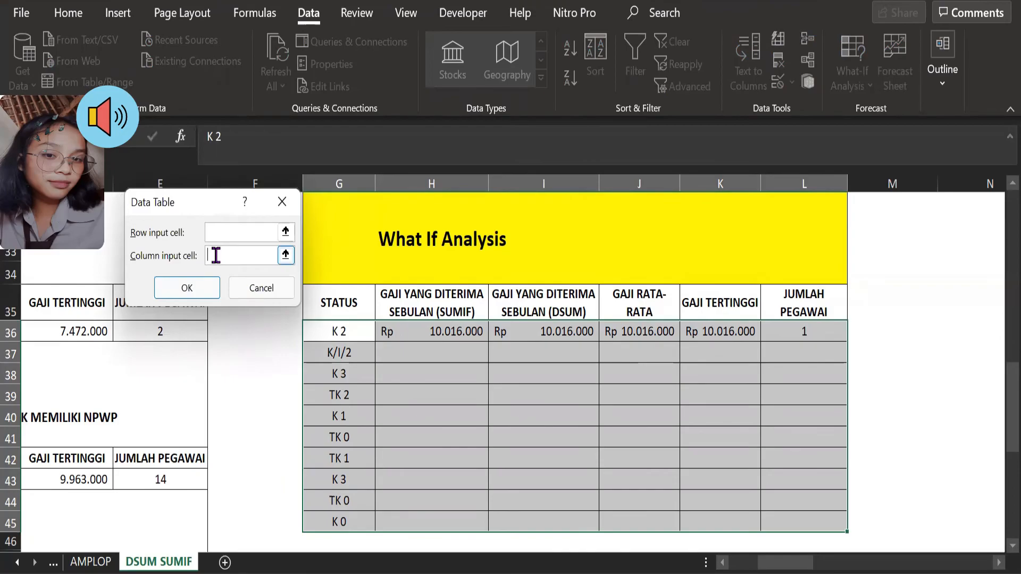
left_click(322, 330)
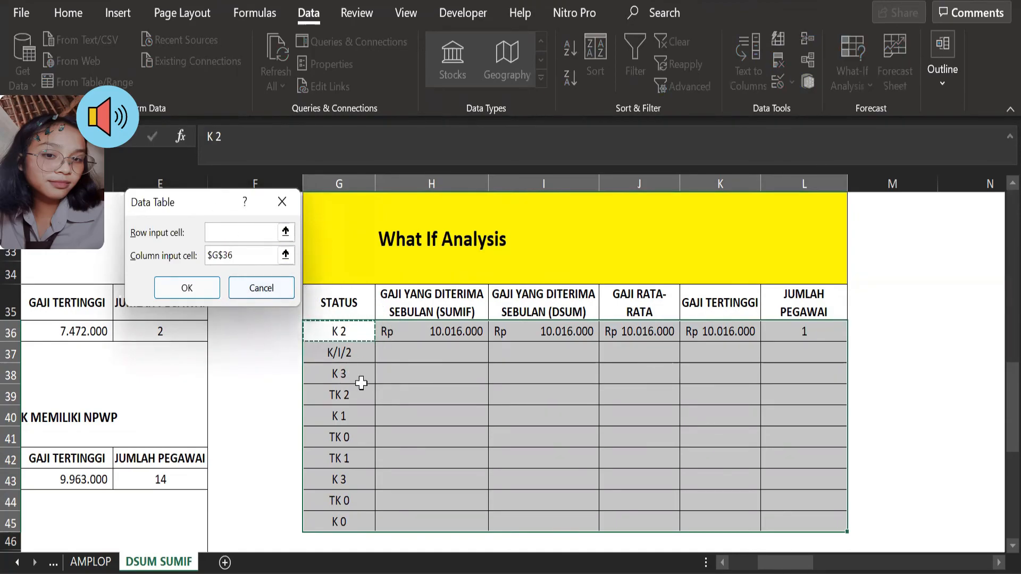
left_click(196, 286)
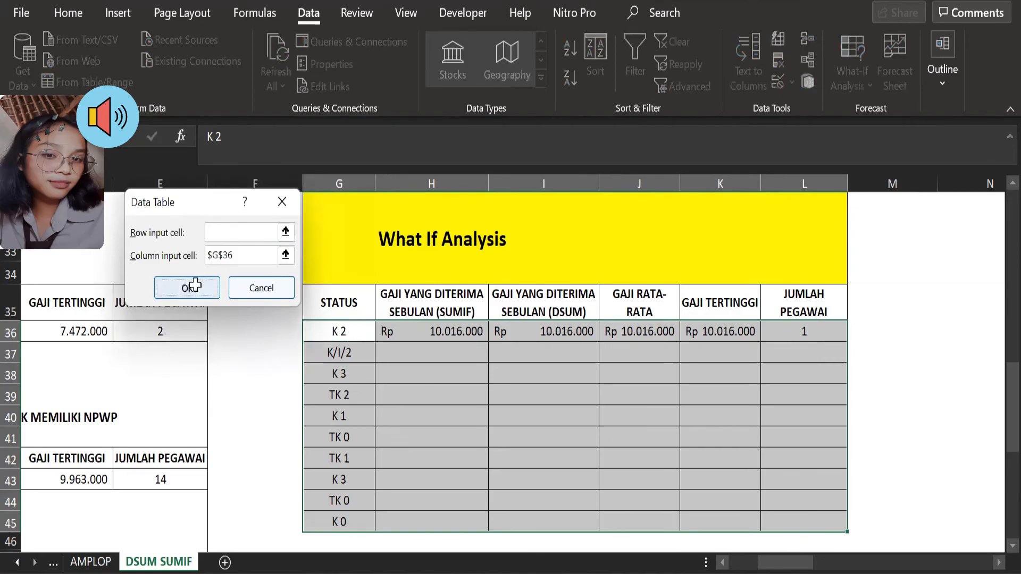
left_click(900, 361)
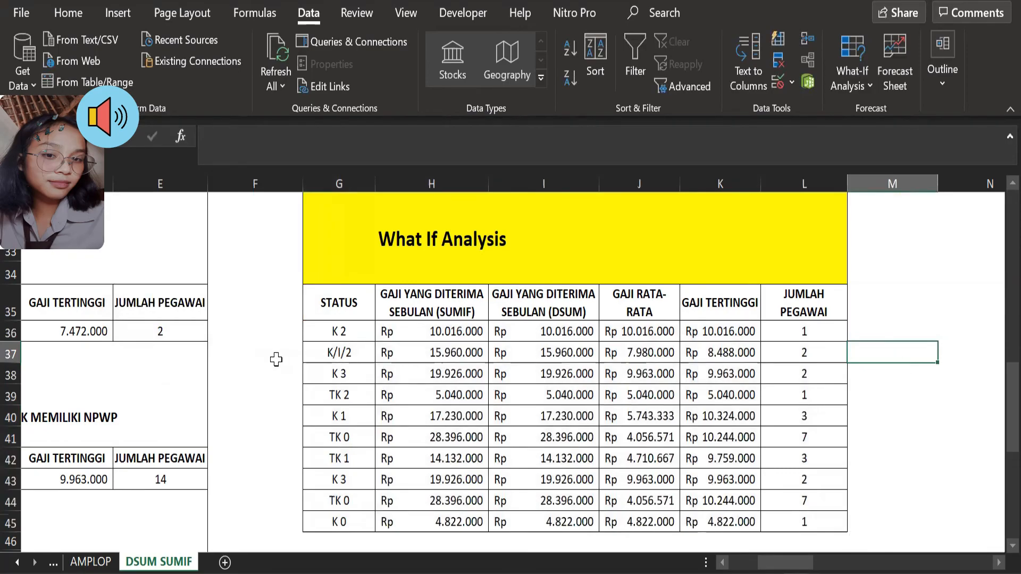
- Check the contents of sample cells in the STATUS, salary, average and highest-salary columns of the What If Analysis table
left_click(406, 353)
left_click(343, 352)
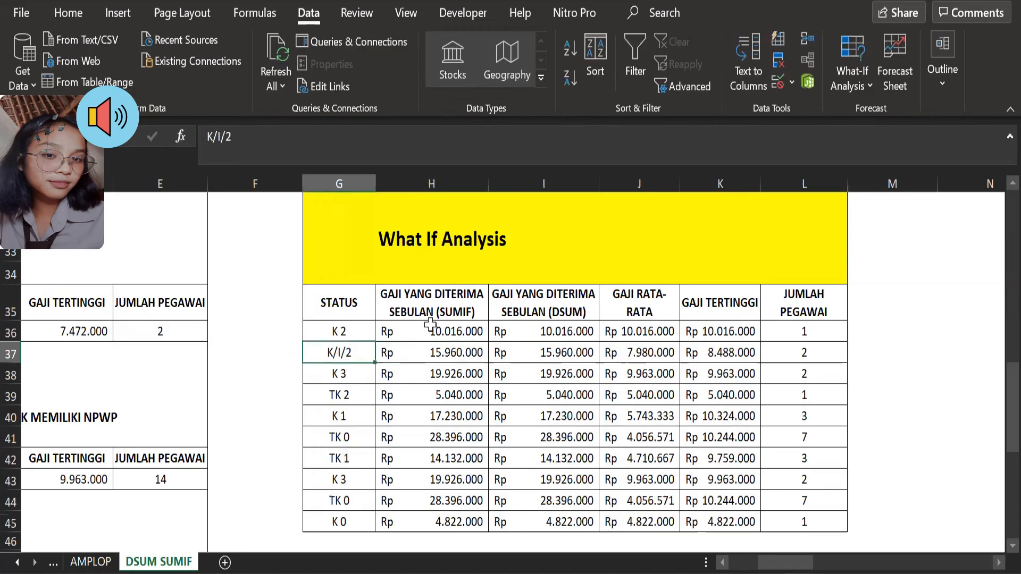
left_click(452, 329)
left_click(623, 392)
left_click(719, 384)
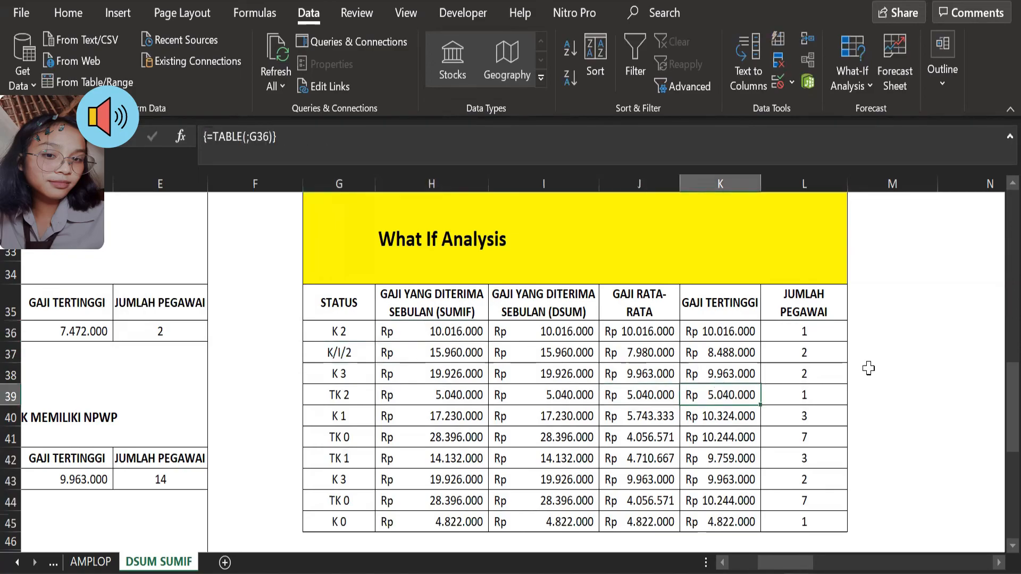
left_click(869, 367)
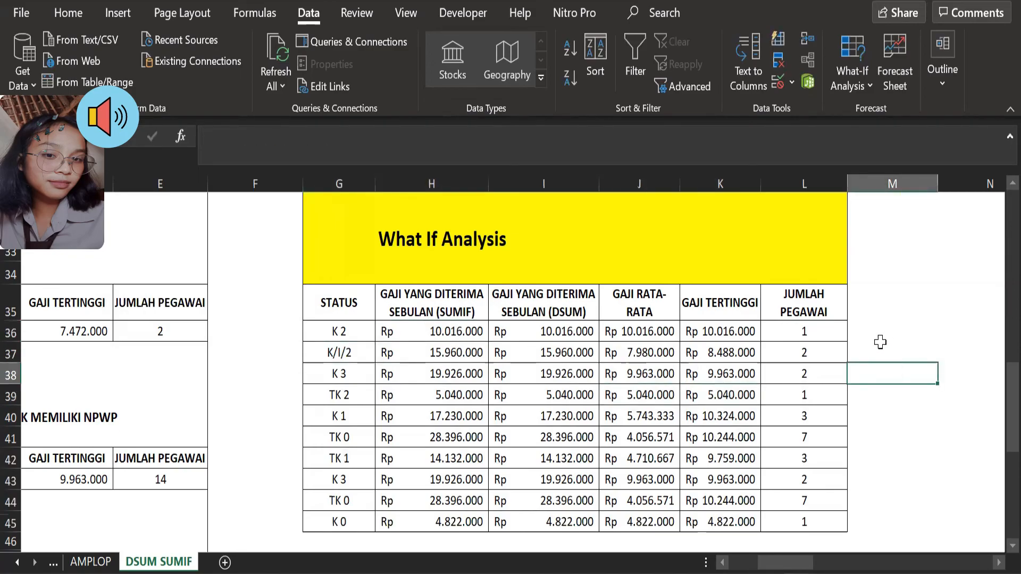